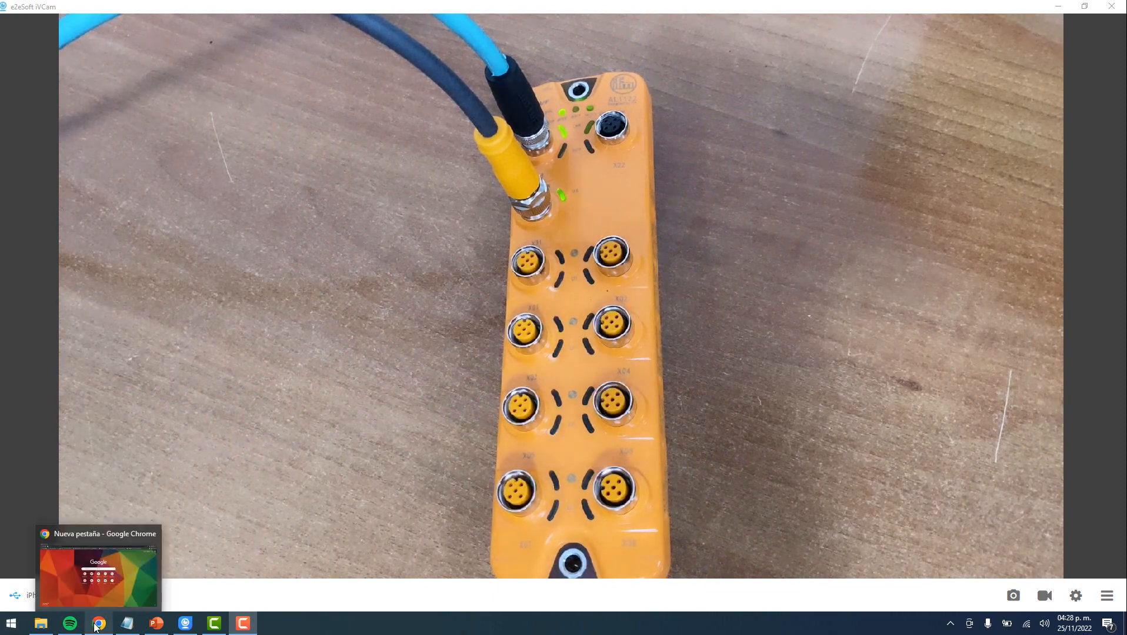
# Switch to Chrome, search for "ifm mx" and open the ifm Mexico website
pyautogui.click(98, 624)
pyautogui.click(292, 30)
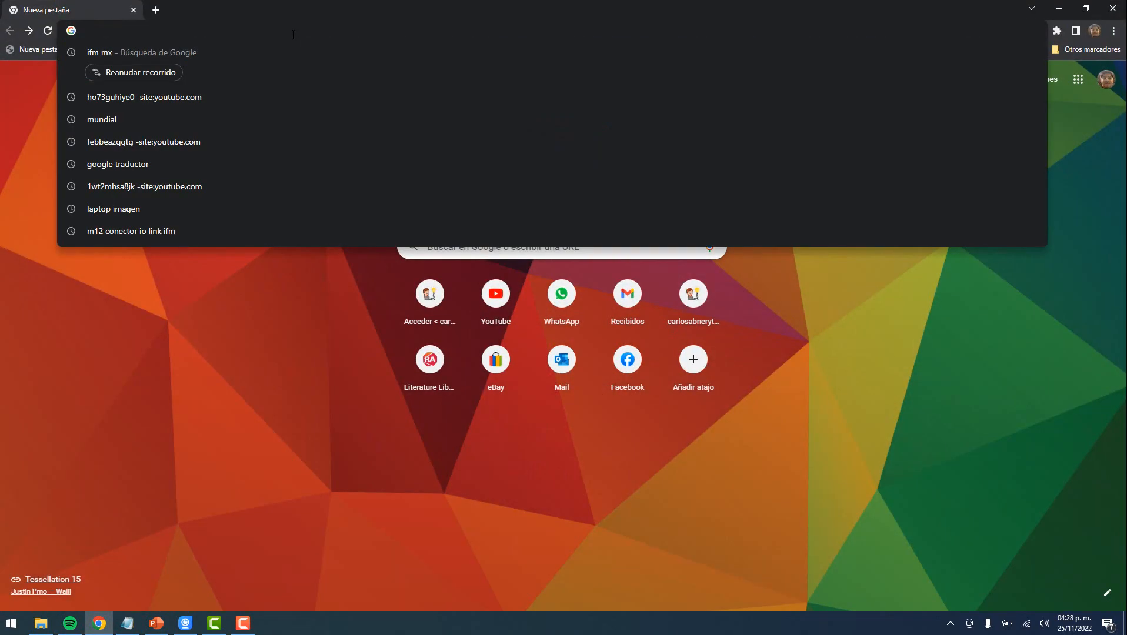
pyautogui.write('ifm mx')
pyautogui.press('Return')
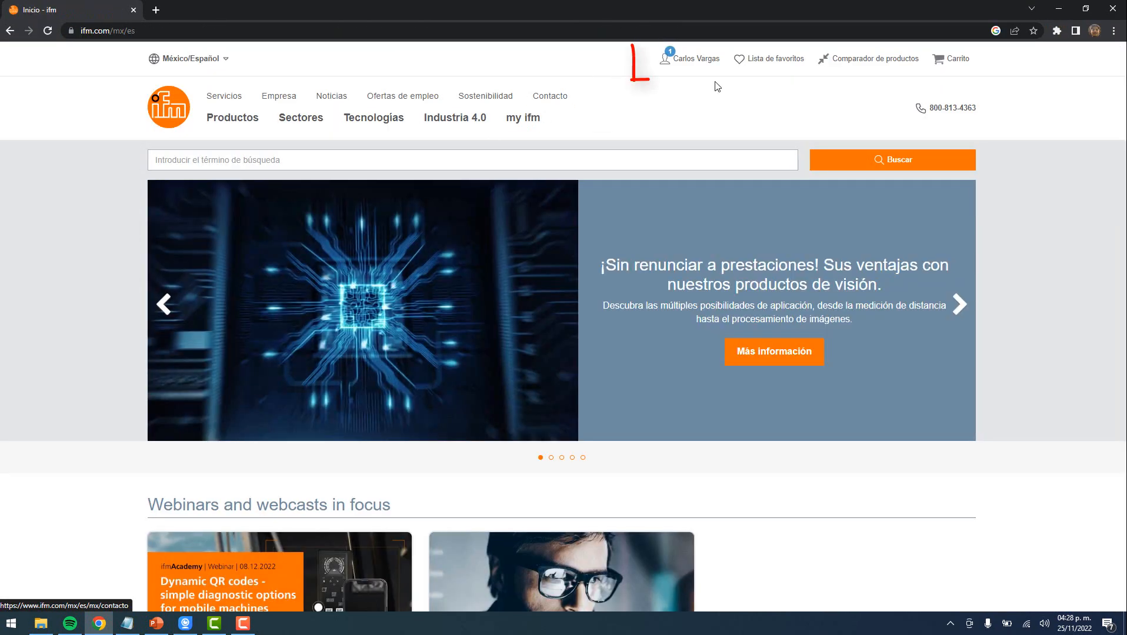
# Search the ifm site for al1122 and open the product page of the AL1122 IO-Link master with EtherNet/IP interface
pyautogui.moveTo(701, 65)
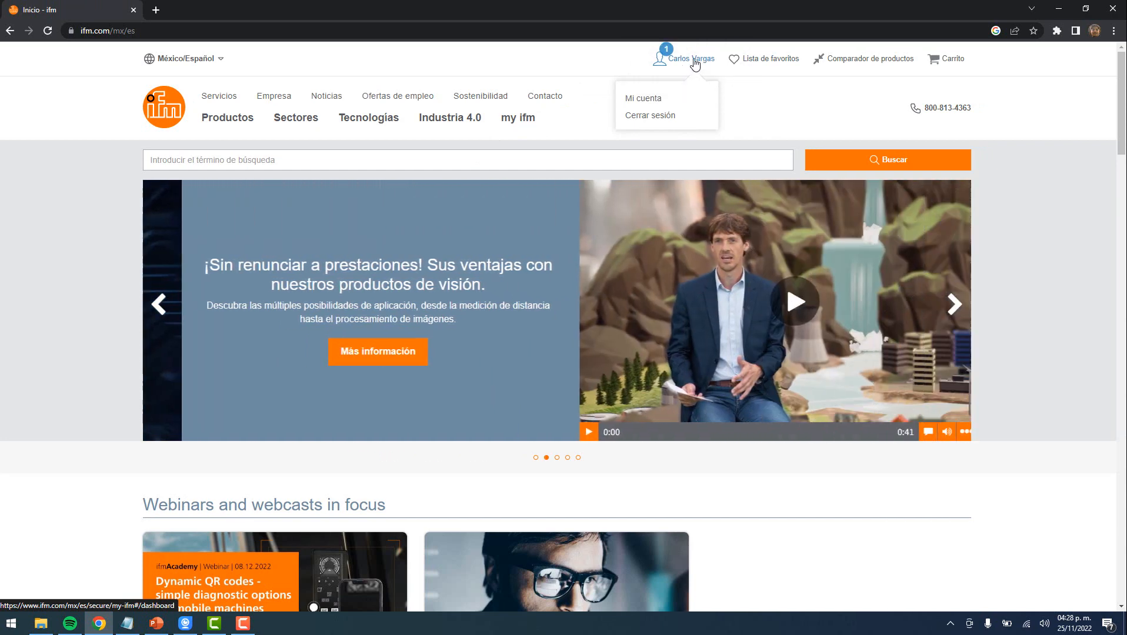
pyautogui.click(344, 154)
pyautogui.write('al1122')
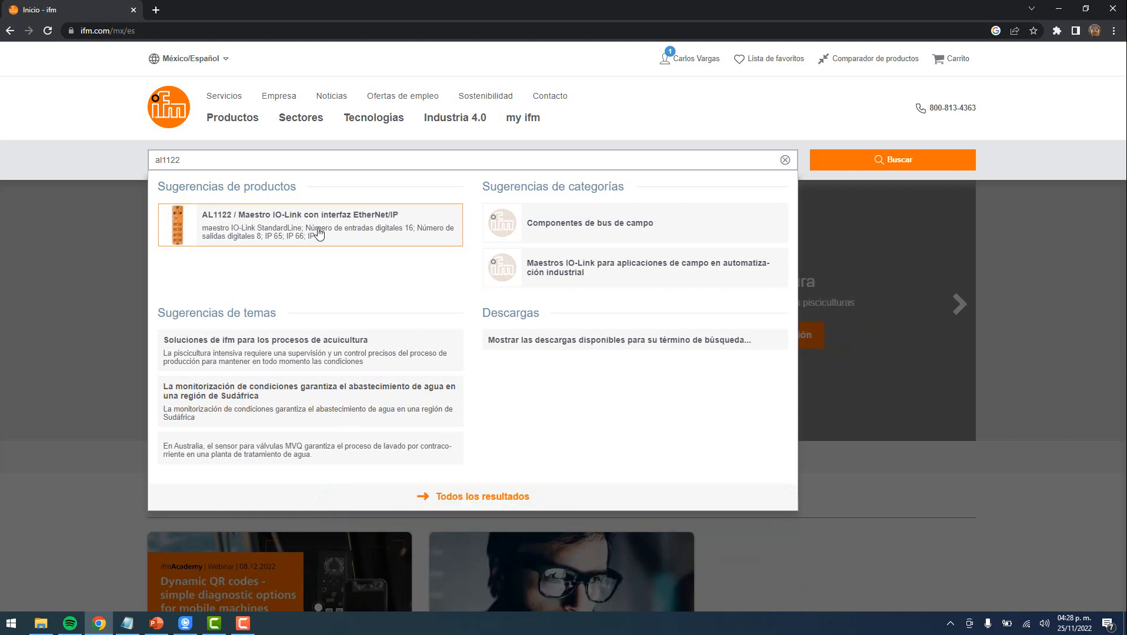
pyautogui.click(372, 232)
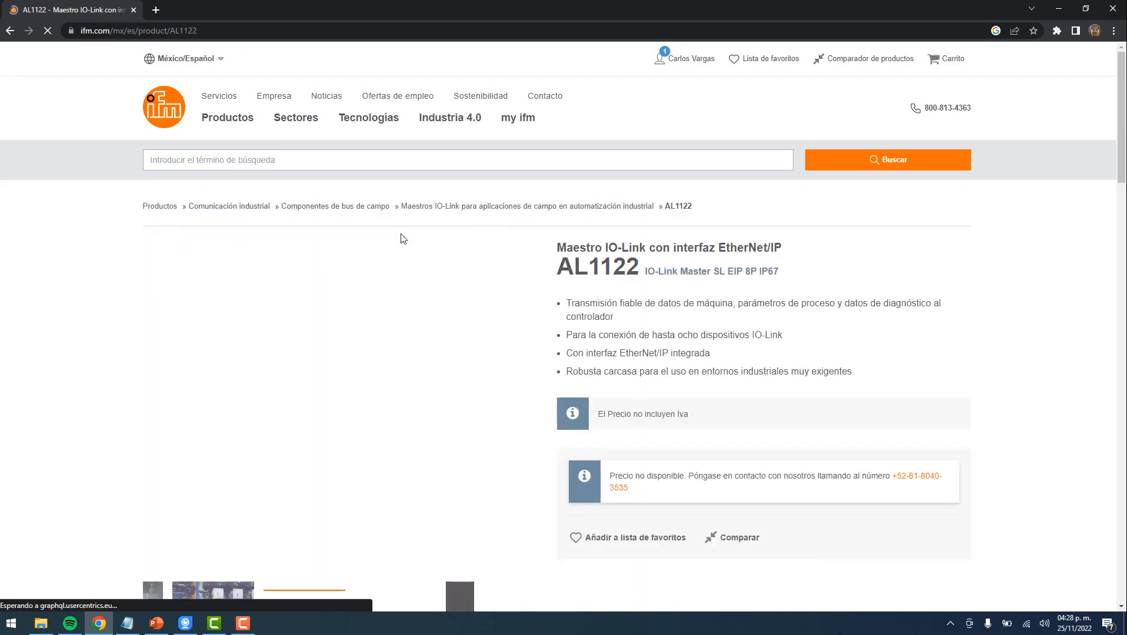
# Review the AL1122's technical data, including its IO-Link port class, and open the product's downloads section
pyautogui.scroll(-6, 256, 384)
pyautogui.scroll(-3, 294, 335)
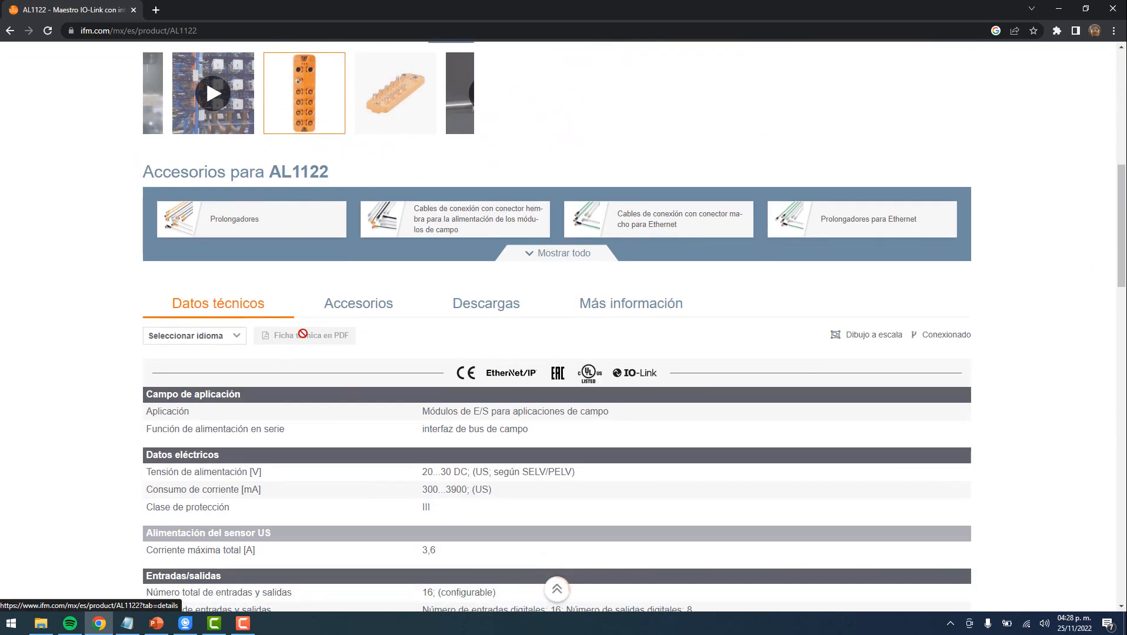
pyautogui.scroll(-4, 227, 322)
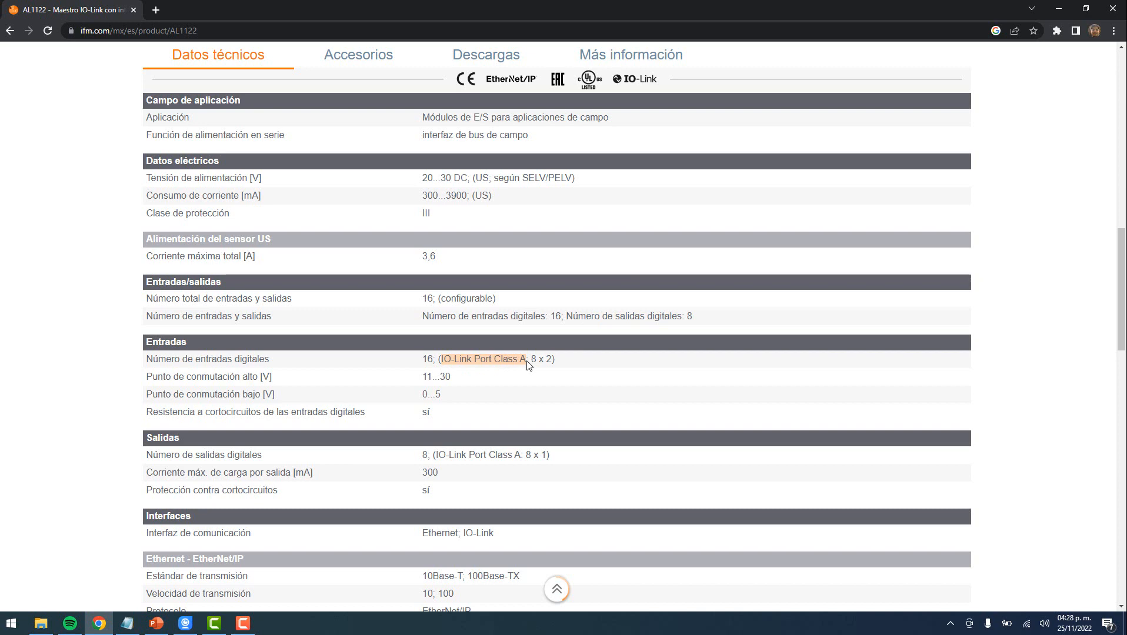
pyautogui.scroll(5, 524, 382)
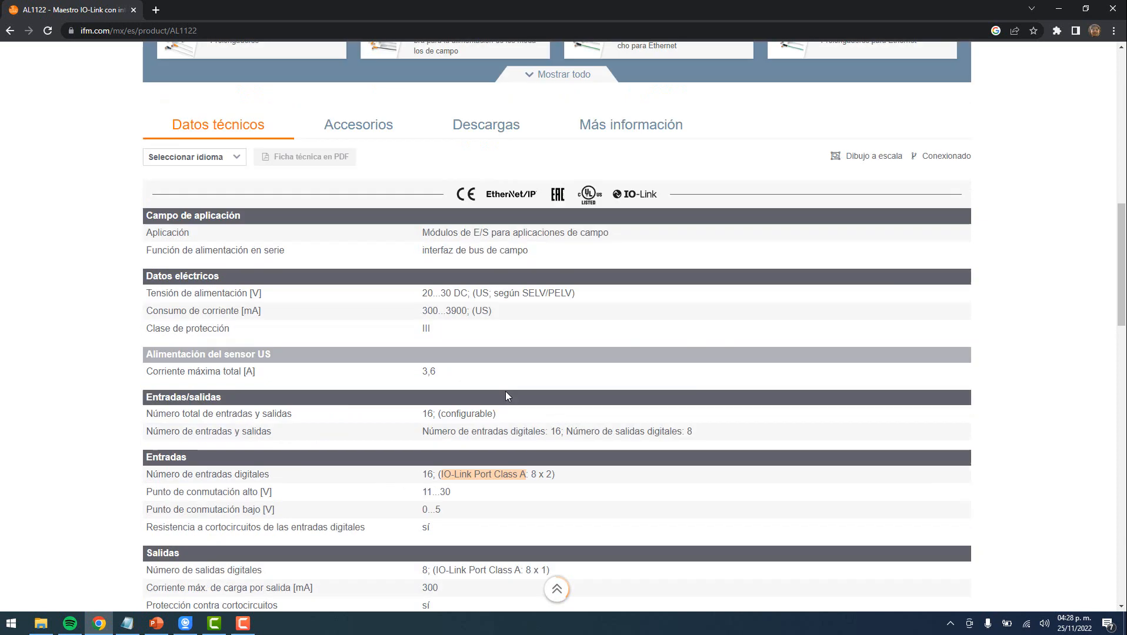
pyautogui.click(481, 367)
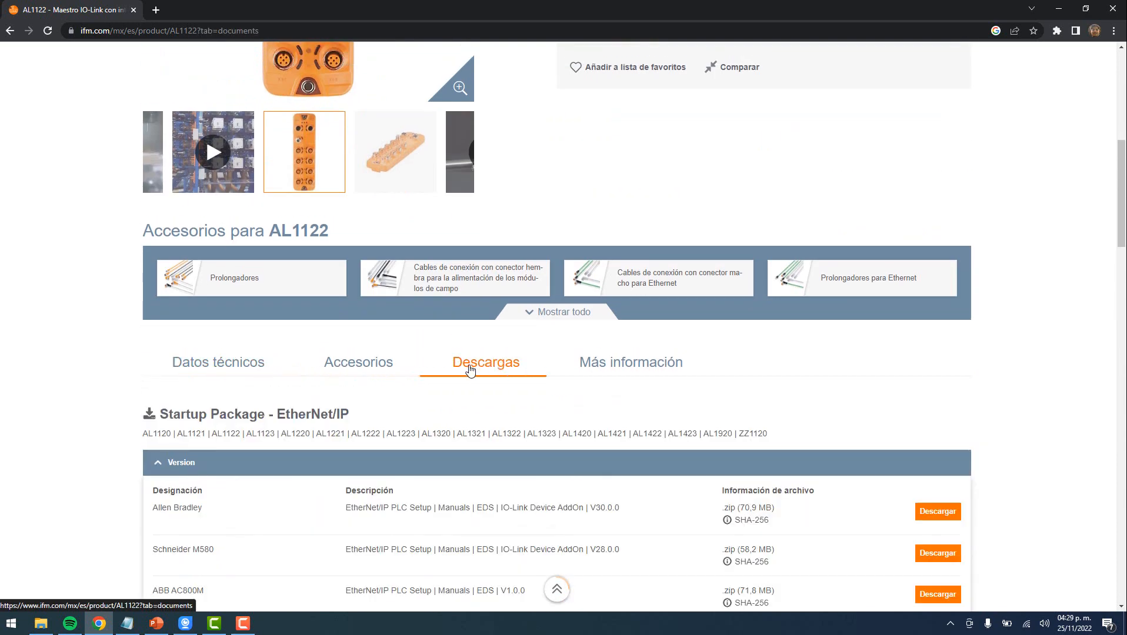
# Find the Firmware | Description file downloads and download the EtherNet/IP firmware, version 2.3.23
pyautogui.scroll(-8, 487, 366)
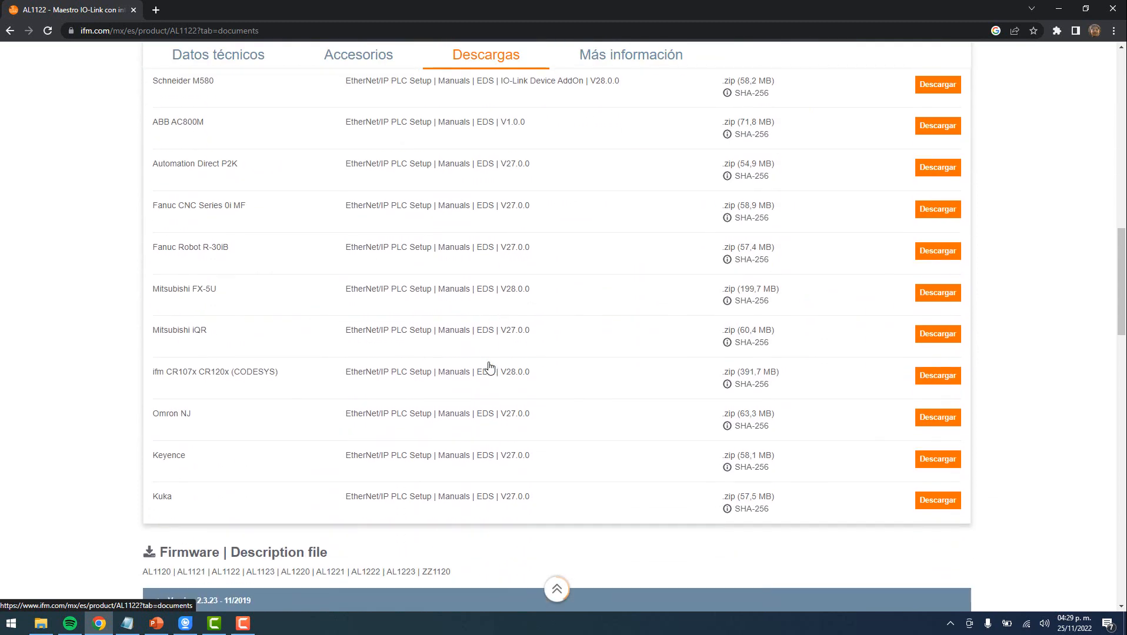
pyautogui.scroll(1, 519, 272)
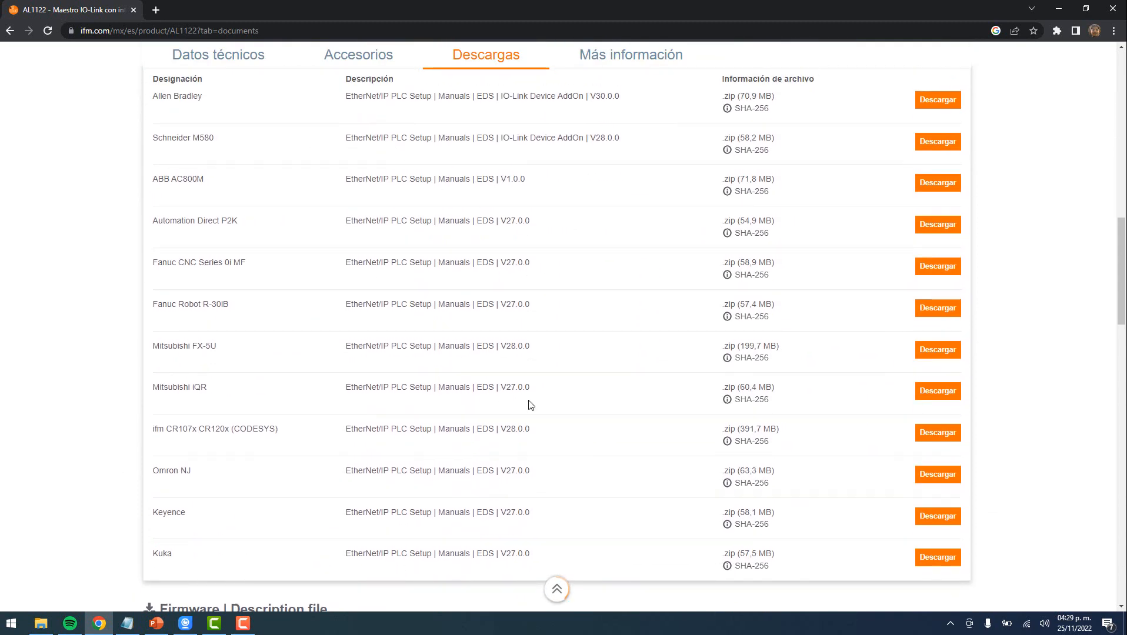
pyautogui.scroll(3, 315, 513)
pyautogui.scroll(-7, 214, 417)
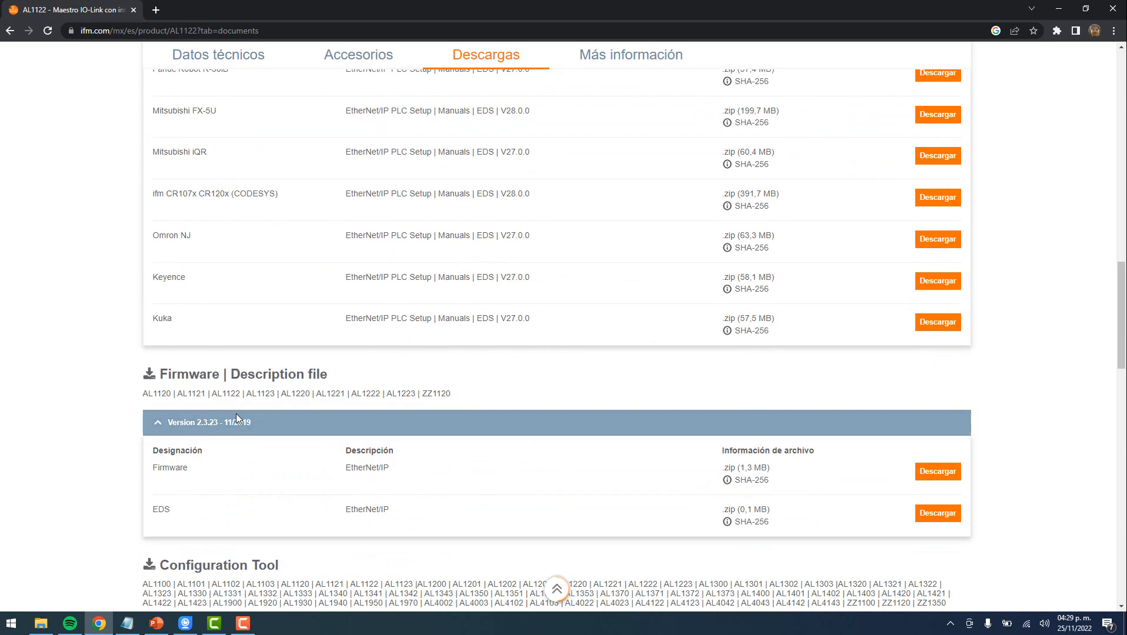
pyautogui.scroll(-3, 236, 418)
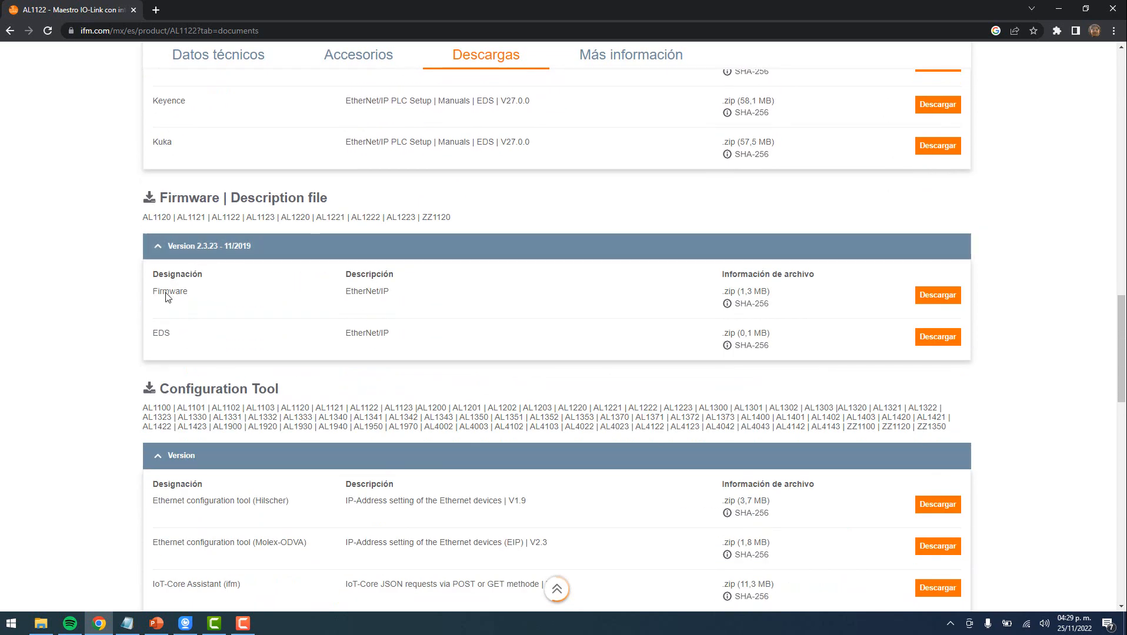
pyautogui.click(936, 297)
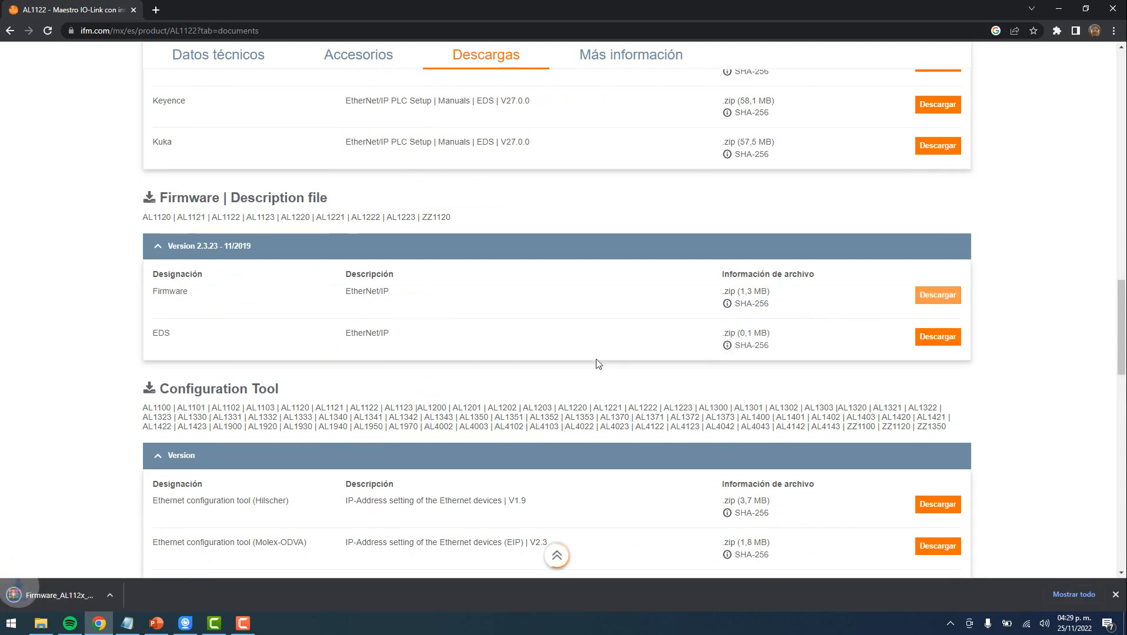
# Download the Ethernet configuration tool (Hilscher) V1.9 and open the downloaded zip archive
pyautogui.scroll(-3, 596, 362)
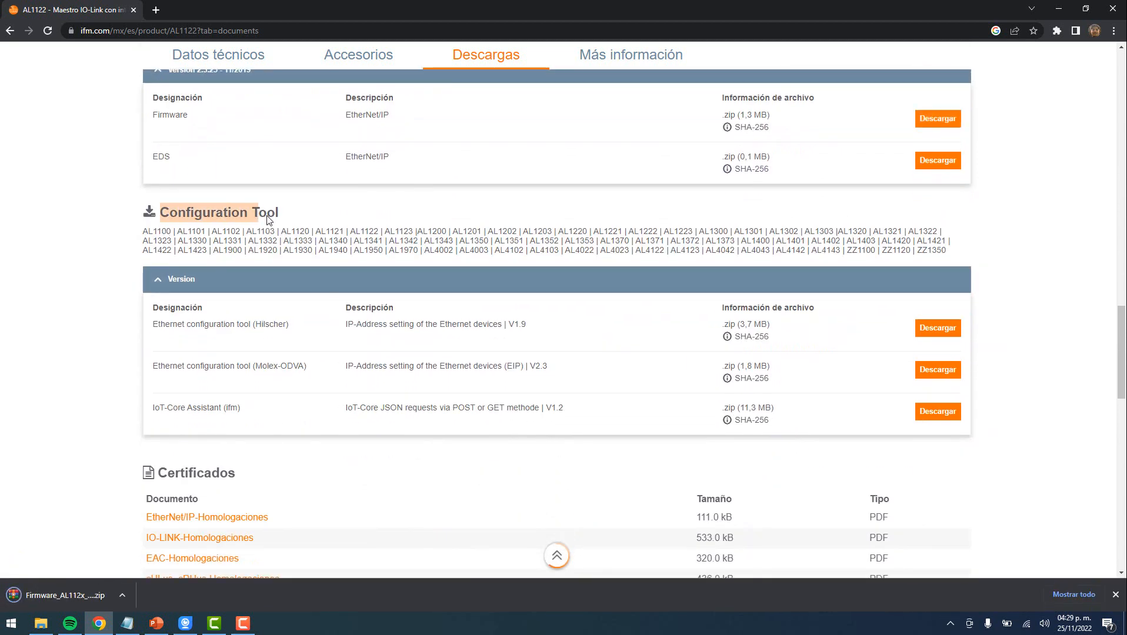
pyautogui.moveTo(151, 329); pyautogui.dragTo(207, 329)
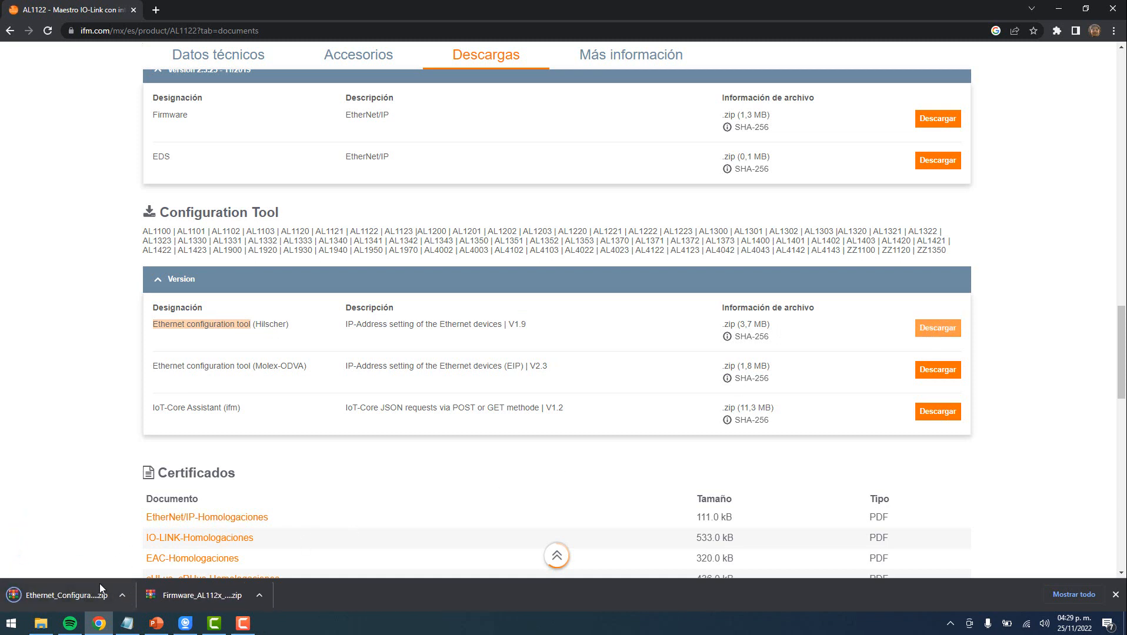
pyautogui.click(83, 597)
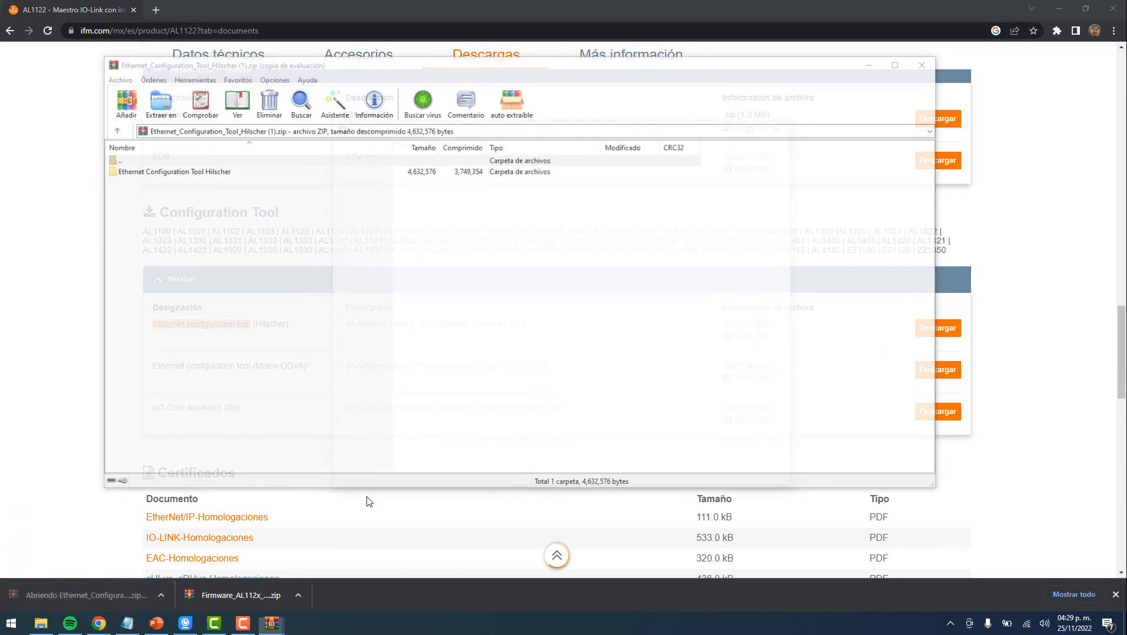
pyautogui.click(782, 123)
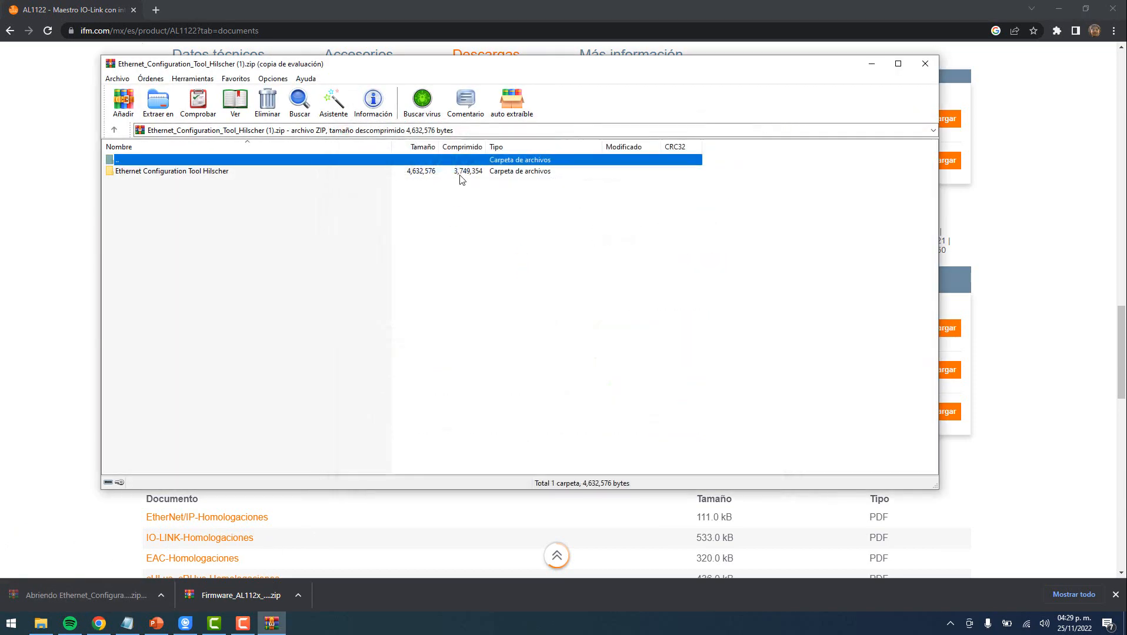
# Run the EthernetDeviceConfiguration V1.0900.2.3231 setup from the archive with the Change option, complete the wizard and minimize the archive window
pyautogui.doubleClick(200, 175)
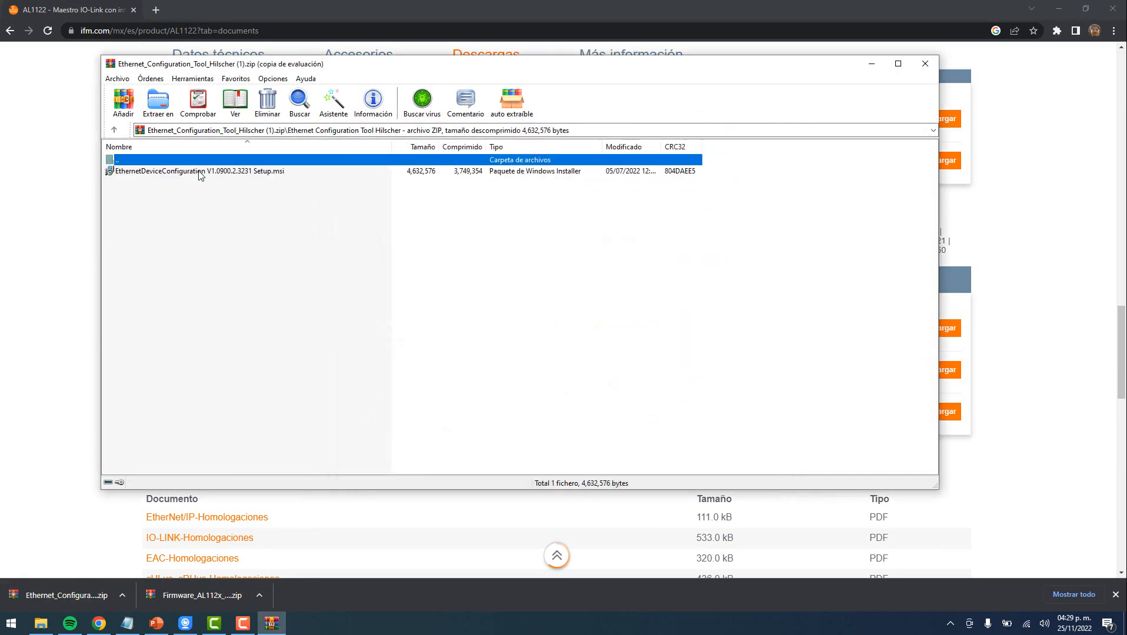
pyautogui.doubleClick(147, 171)
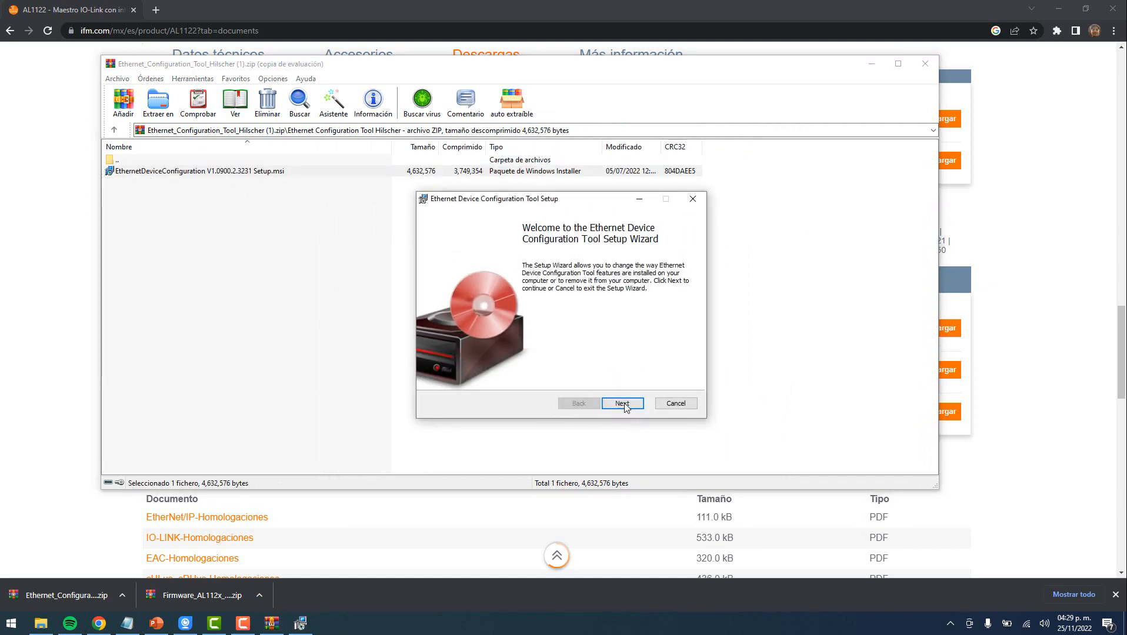
pyautogui.click(623, 404)
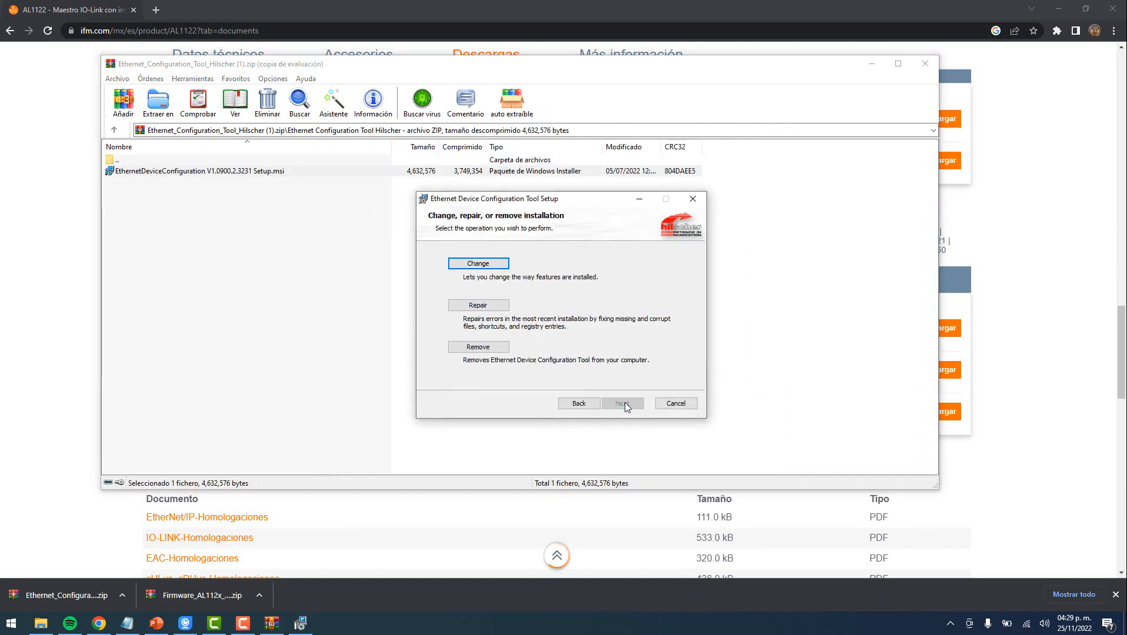
pyautogui.click(486, 263)
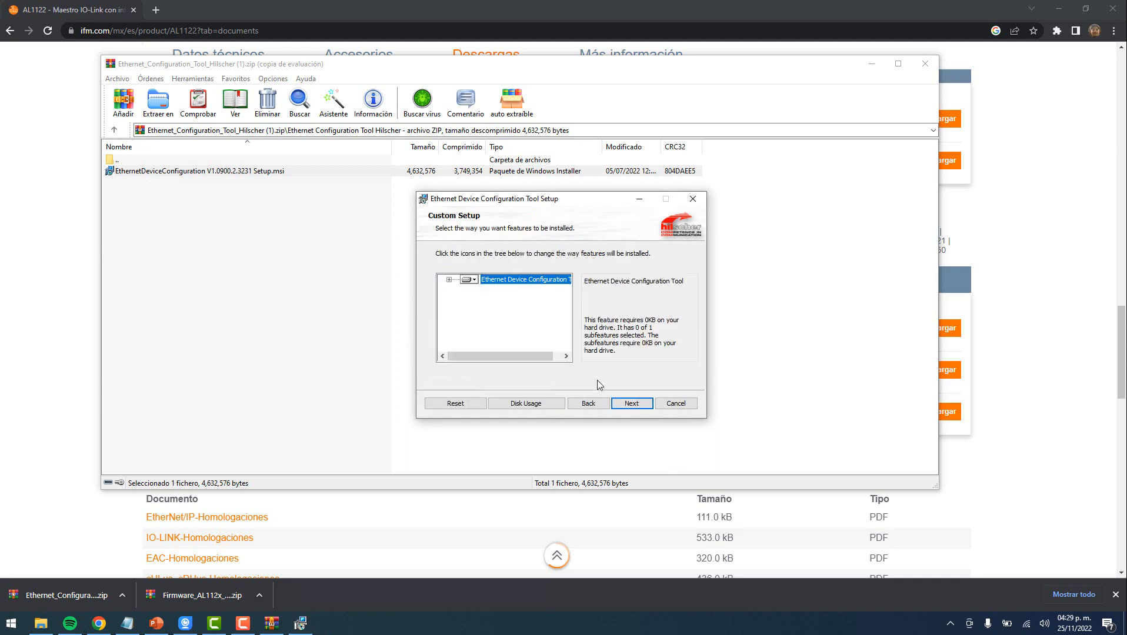
pyautogui.click(634, 405)
pyautogui.click(627, 404)
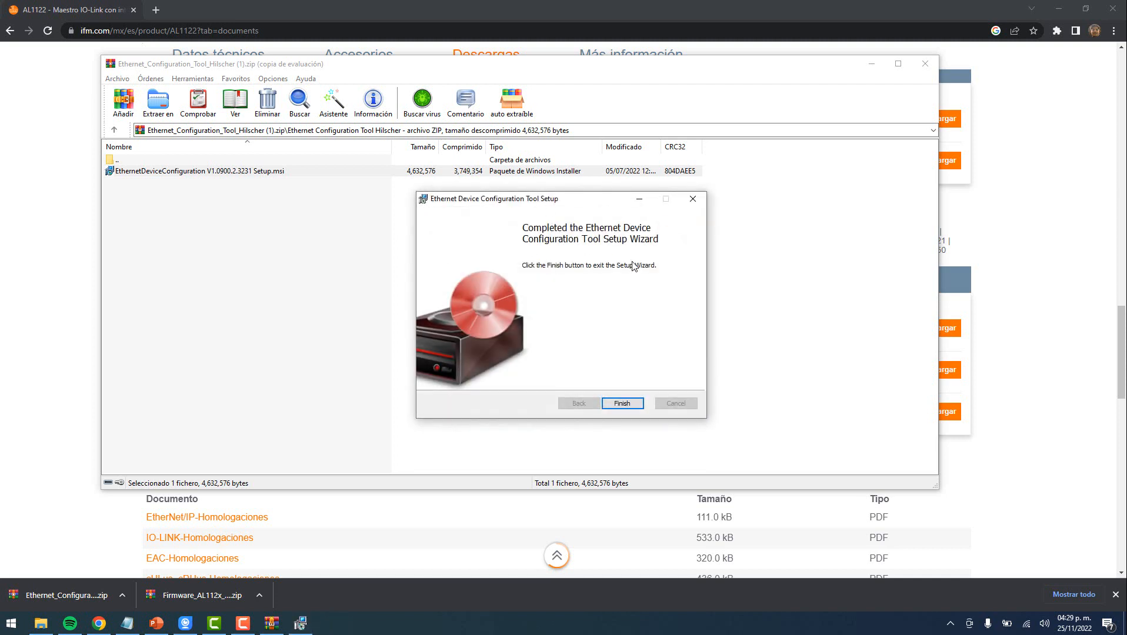
pyautogui.click(629, 404)
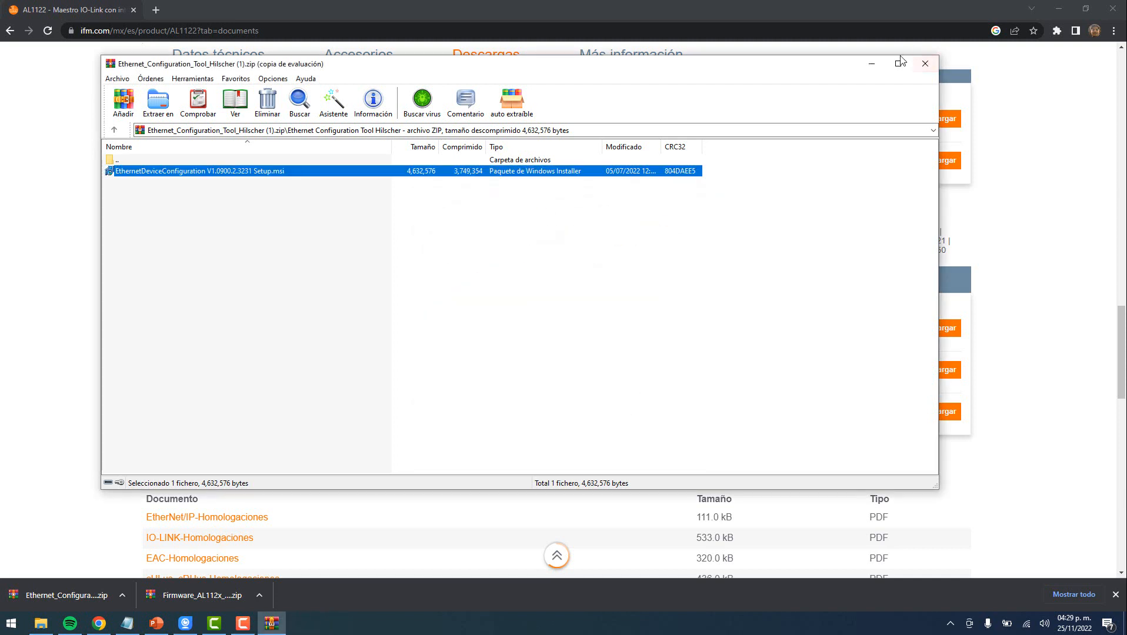
pyautogui.click(873, 66)
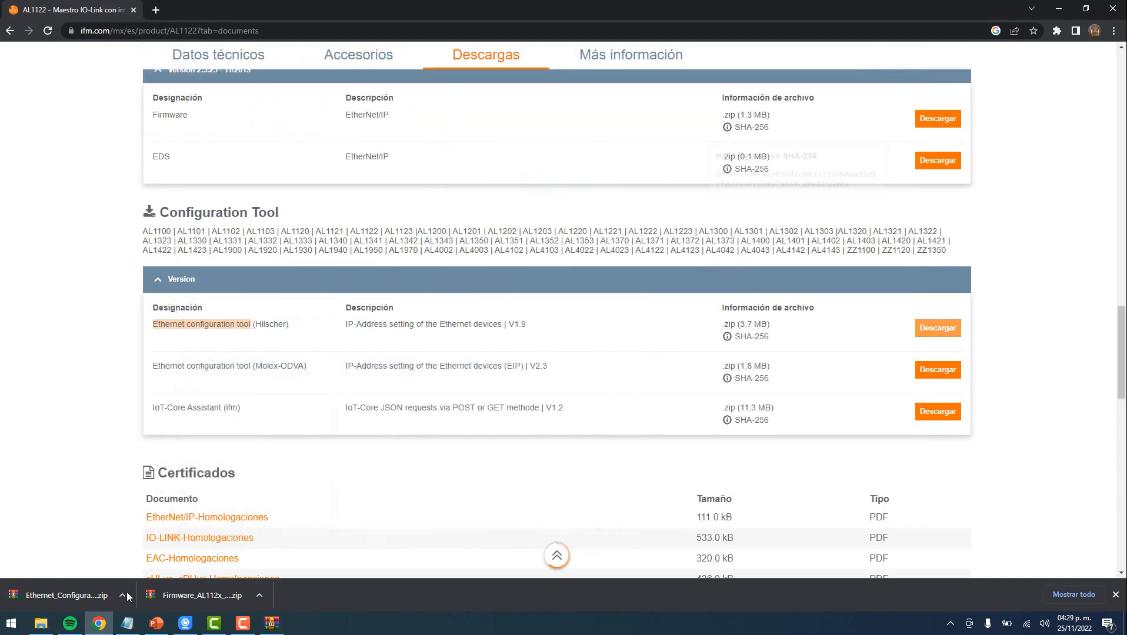
# Launch Ethernet Device Configuration, search for online devices and widen the Device Name column
pyautogui.click(6, 627)
pyautogui.write('eth')
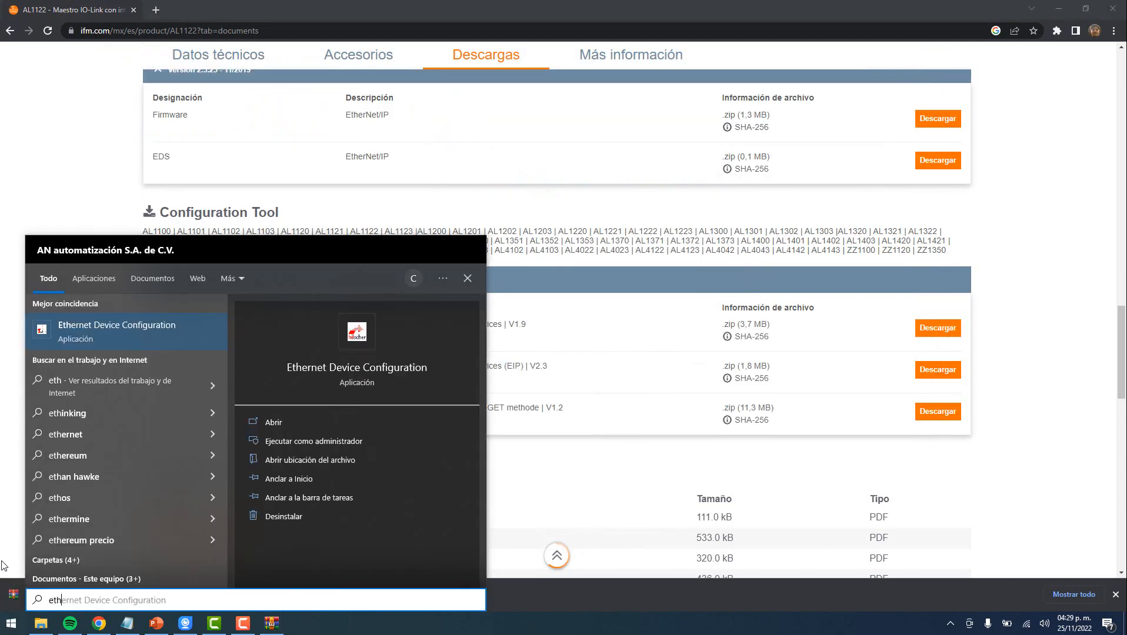
pyautogui.click(167, 334)
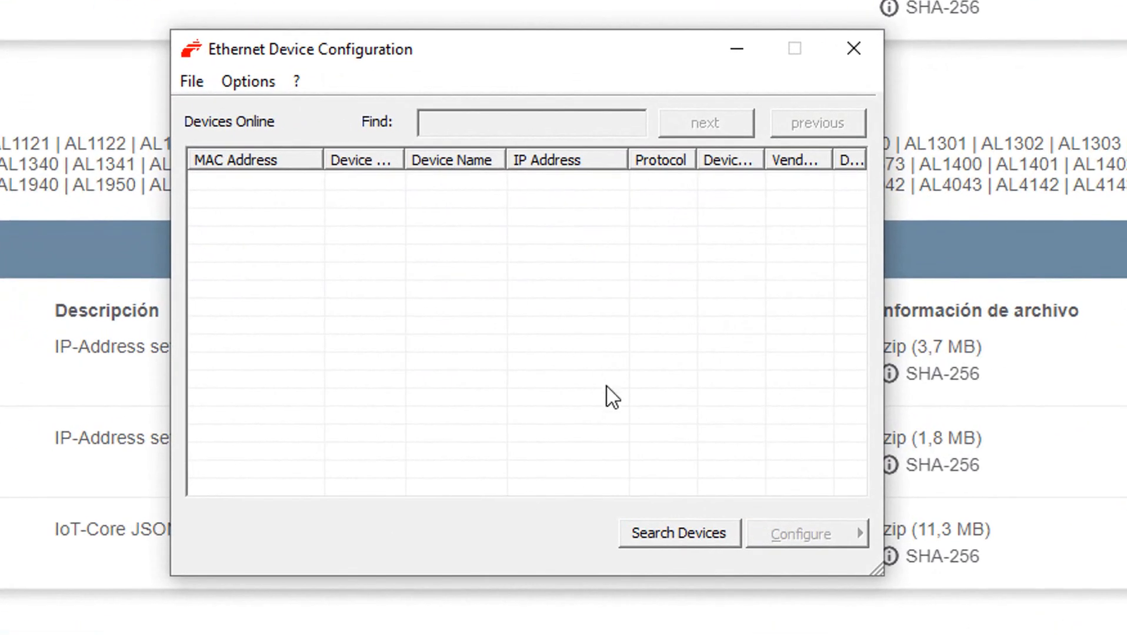
pyautogui.click(678, 534)
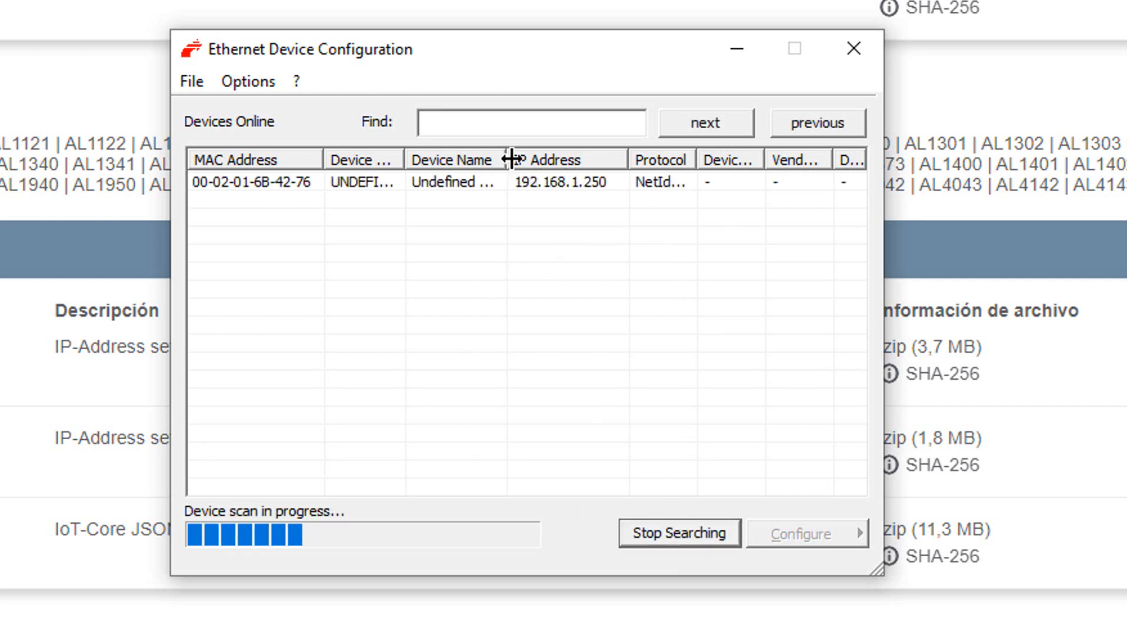
pyautogui.moveTo(509, 158); pyautogui.dragTo(542, 157)
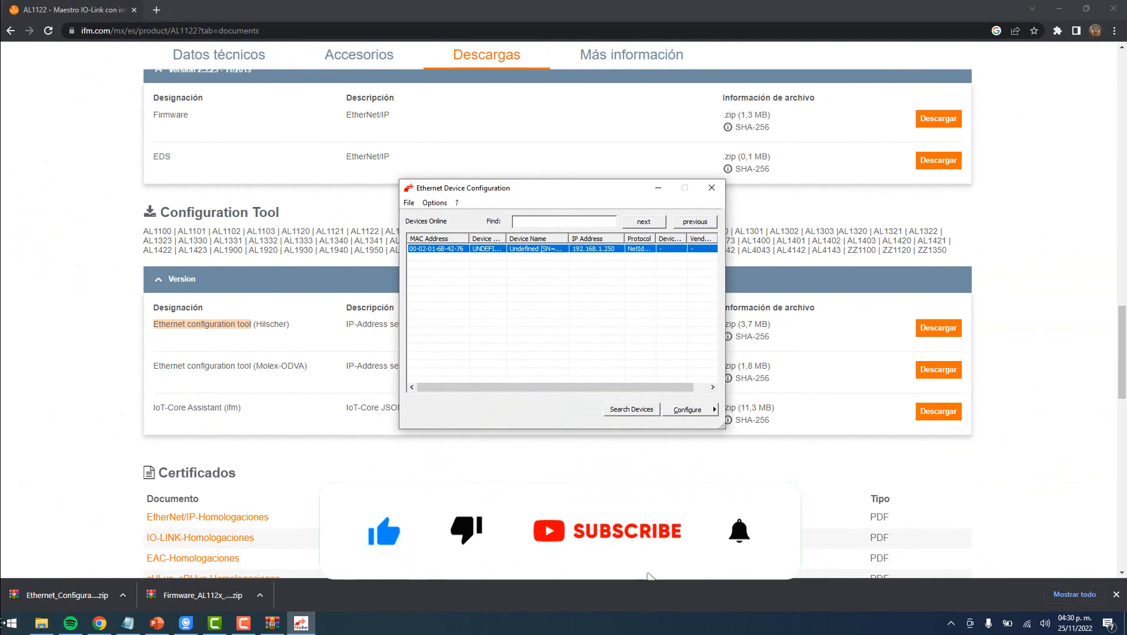
# Open Network Connections by running ncpa.cpl and bring up the Ethernet adapter's Internet Protocol Version 4 (TCP/IPv4) properties
pyautogui.moveTo(45, 624)
pyautogui.press('super+r')
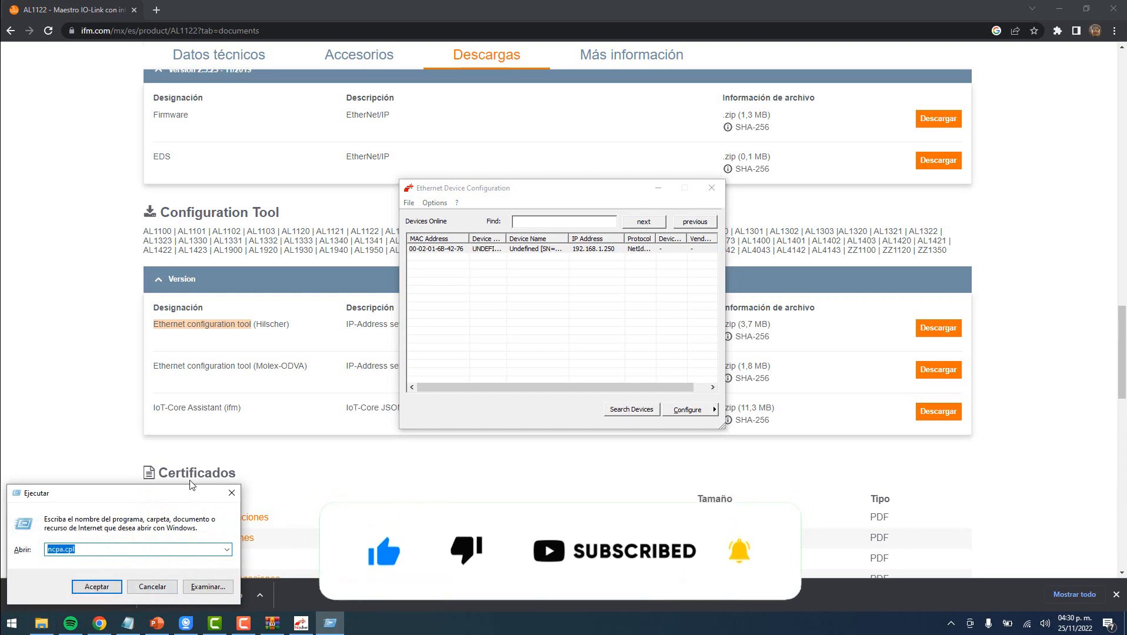
pyautogui.click(145, 588)
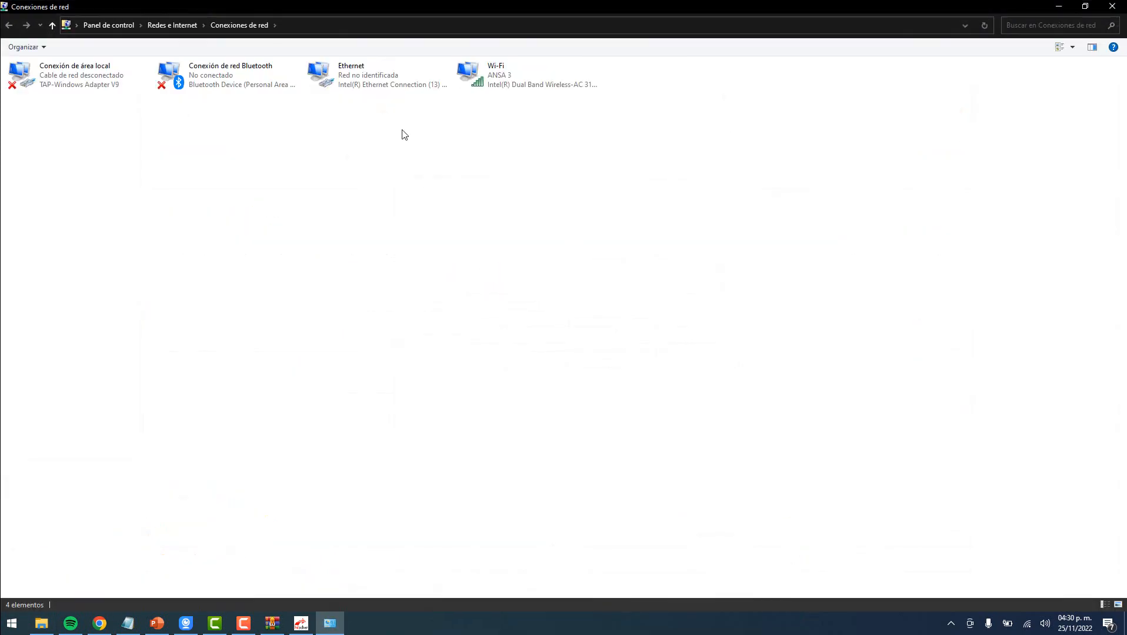
pyautogui.doubleClick(389, 84)
pyautogui.click(371, 451)
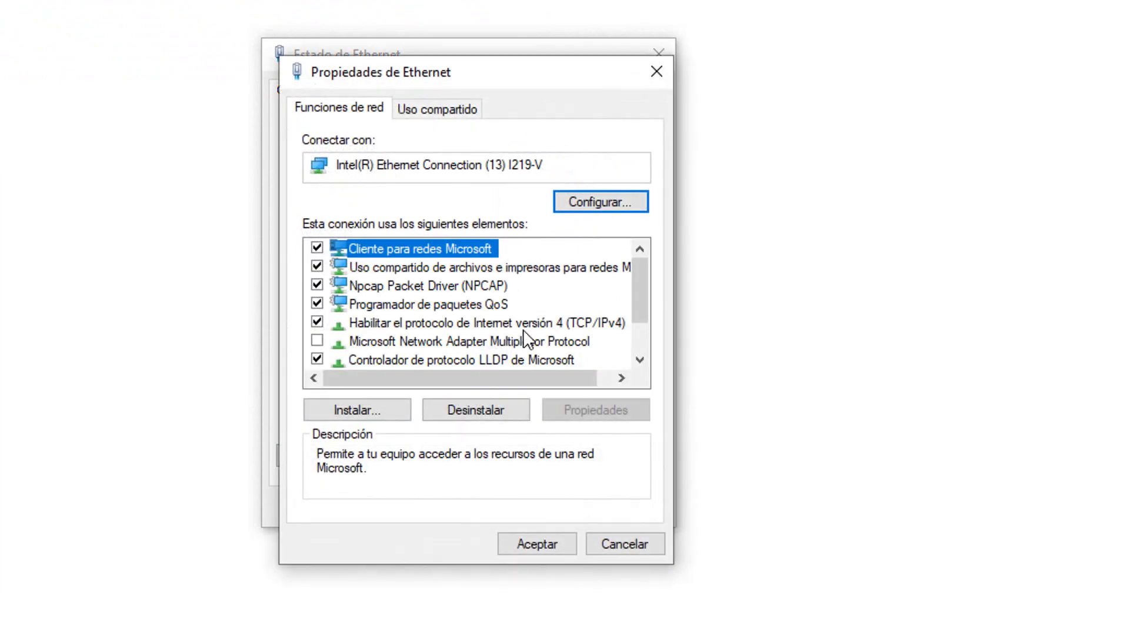
pyautogui.doubleClick(523, 322)
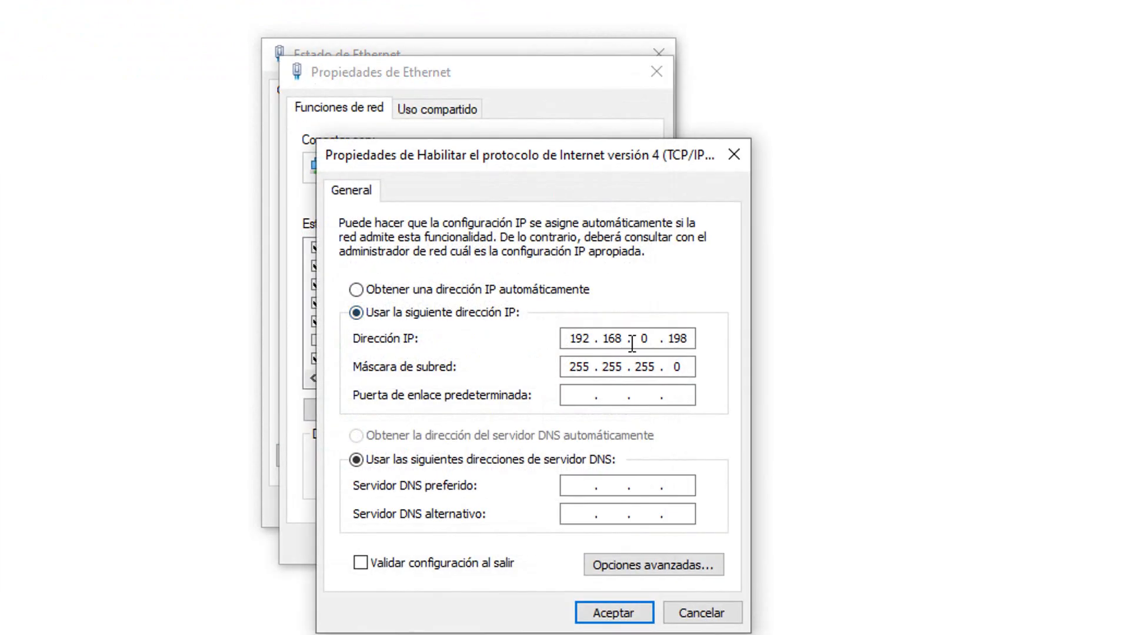
# Place the Ethernet Device Configuration window beside the TCP/IPv4 properties and compare the device's IP address with the PC's
pyautogui.doubleClick(644, 338)
pyautogui.hotkey('alt', 'Tab')
pyautogui.moveTo(518, 55); pyautogui.dragTo(23, 148)
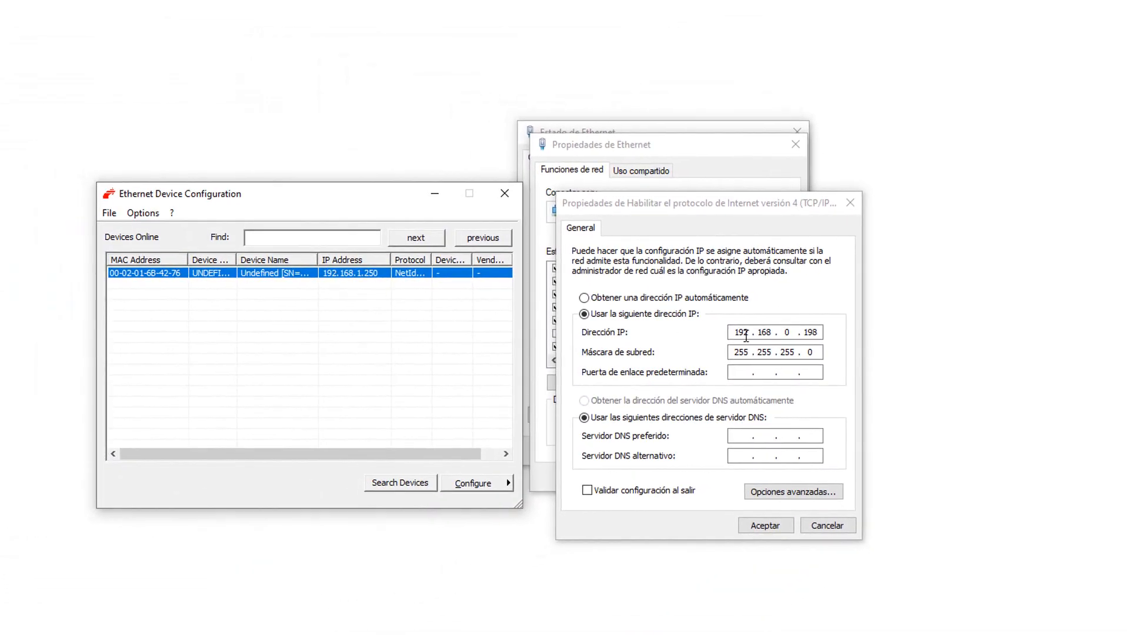
pyautogui.doubleClick(785, 333)
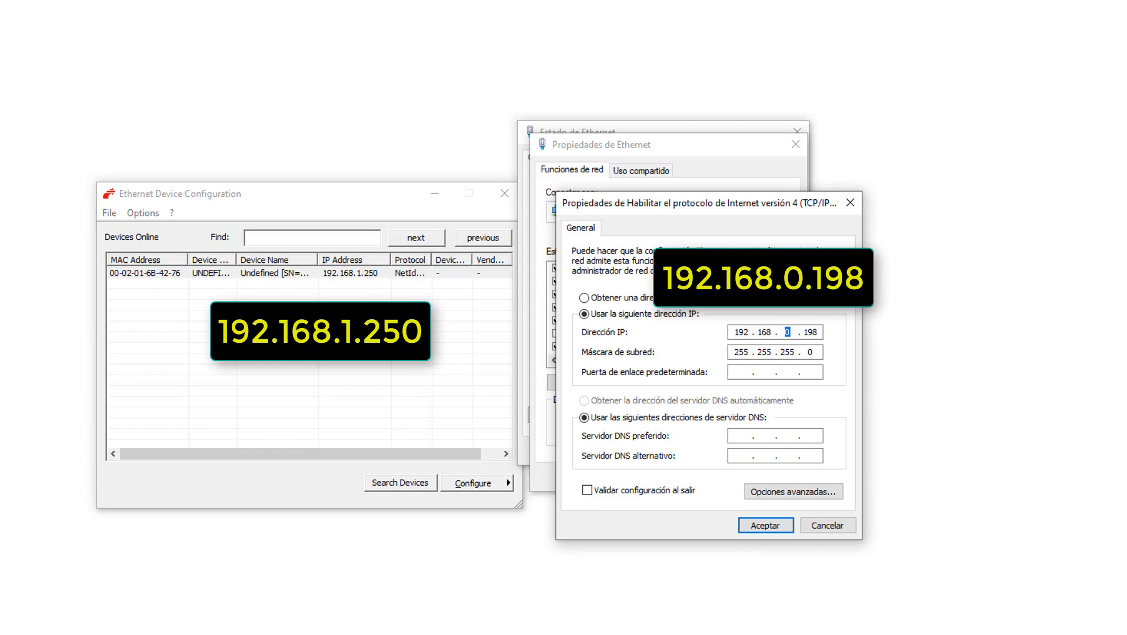
# Open a Command Prompt, move it clear of the other windows and ping 192.168.1.250
pyautogui.click(7, 623)
pyautogui.write('cmd')
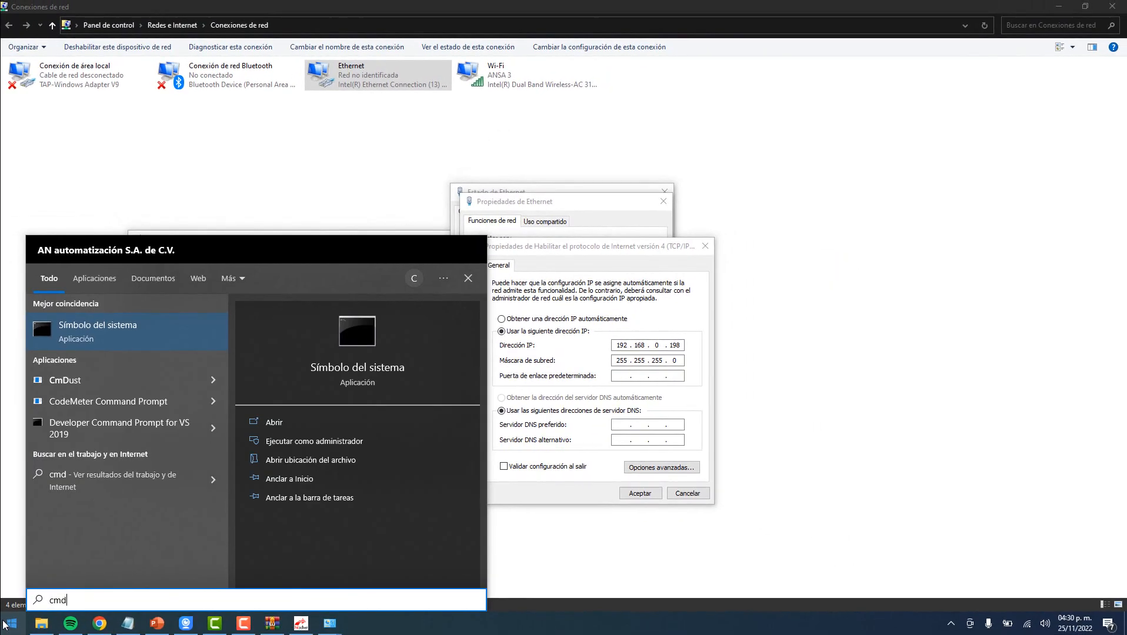
pyautogui.press('Return')
pyautogui.moveTo(422, 65); pyautogui.dragTo(784, 398)
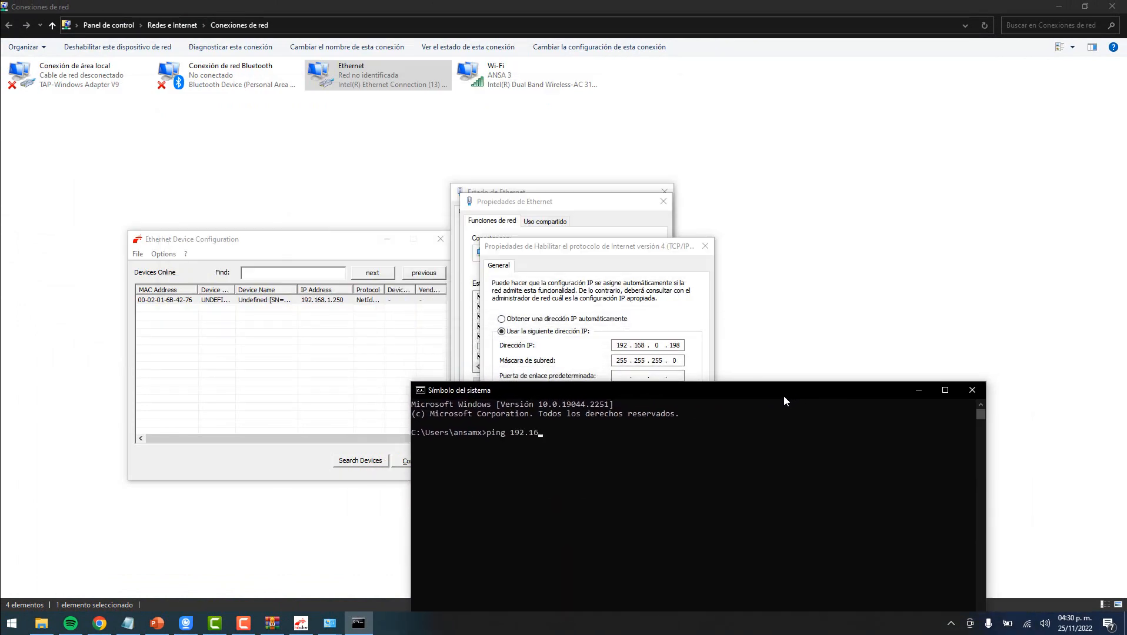
pyautogui.write('ping 192.168.1.250')
pyautogui.press('Return')
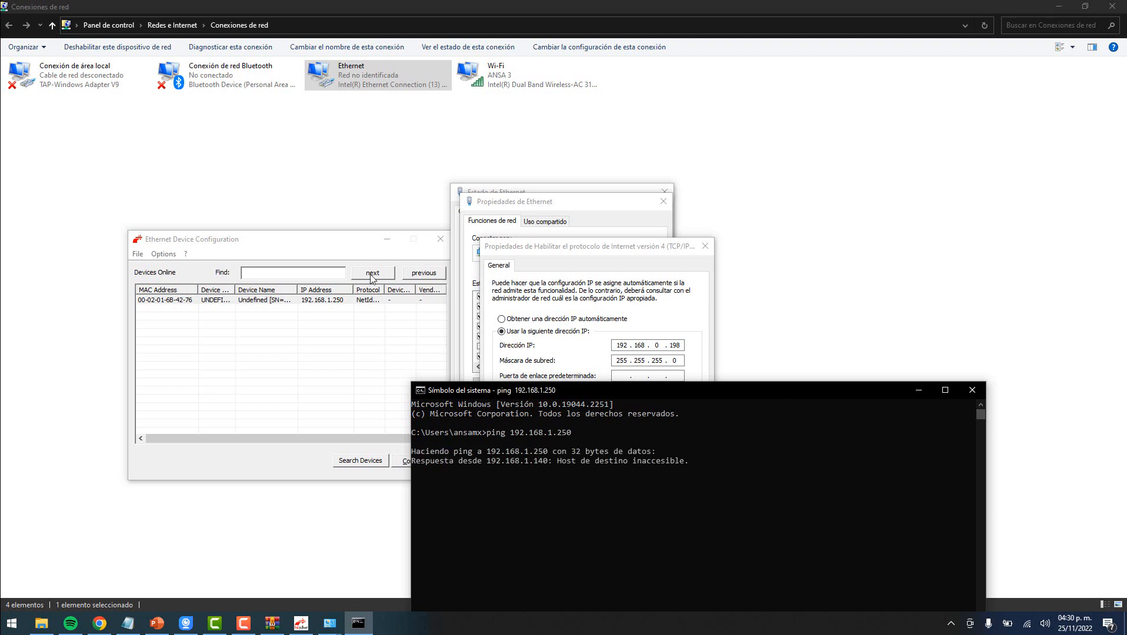
# Set the online device's IP address to 192.168.0.250 with subnet mask 255.255.255.0, rescan for devices and select it
pyautogui.moveTo(329, 240); pyautogui.dragTo(283, 224)
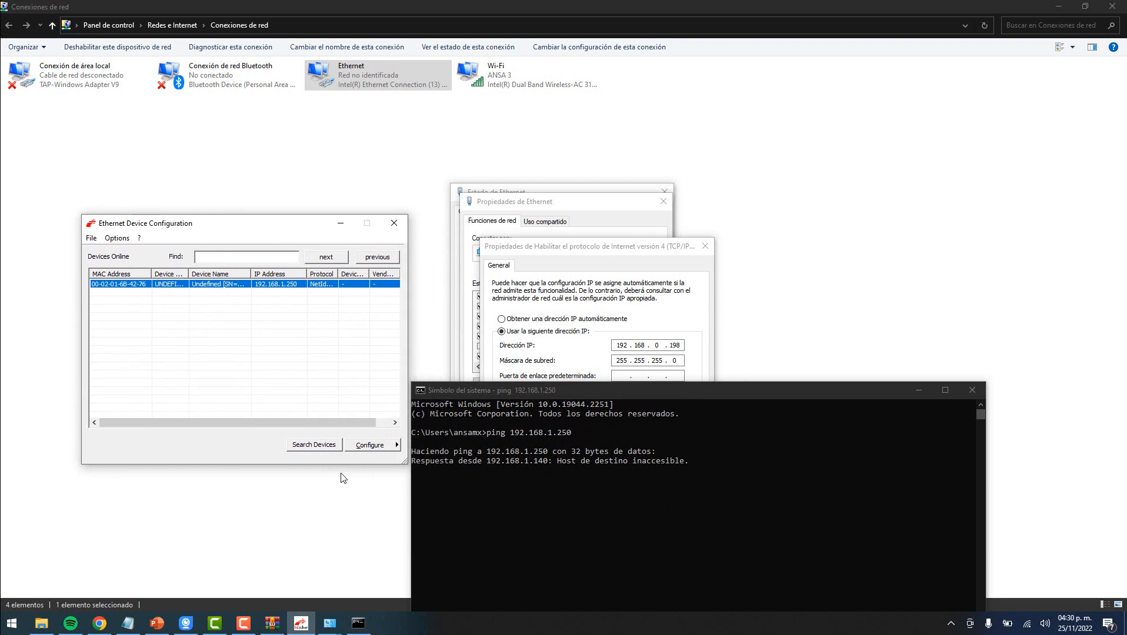
pyautogui.click(372, 451)
pyautogui.click(433, 468)
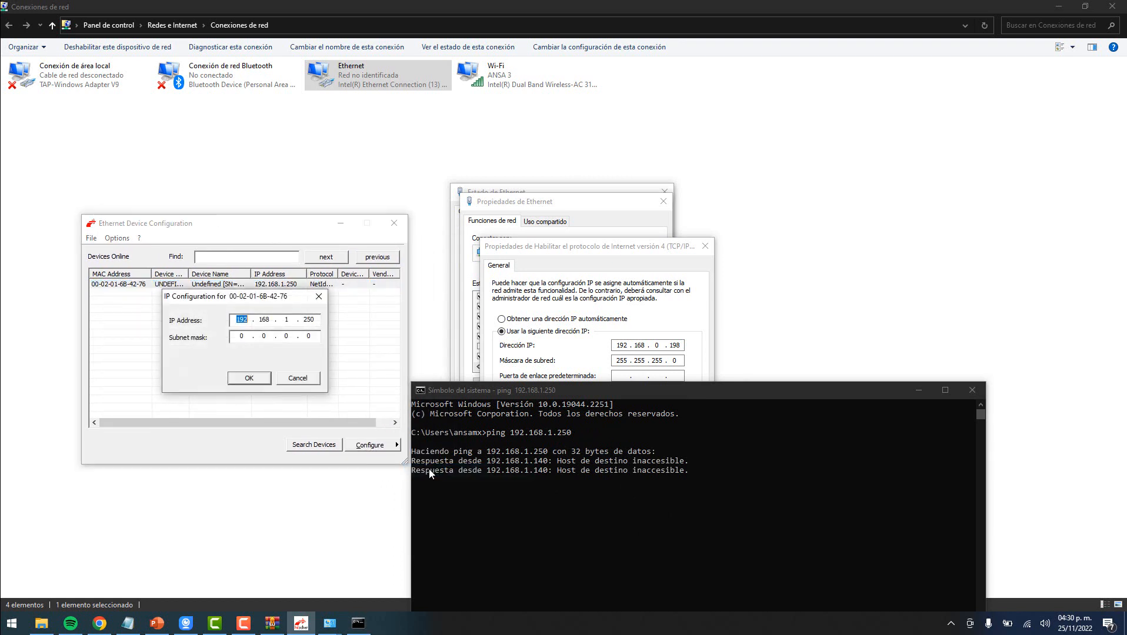
pyautogui.doubleClick(291, 322)
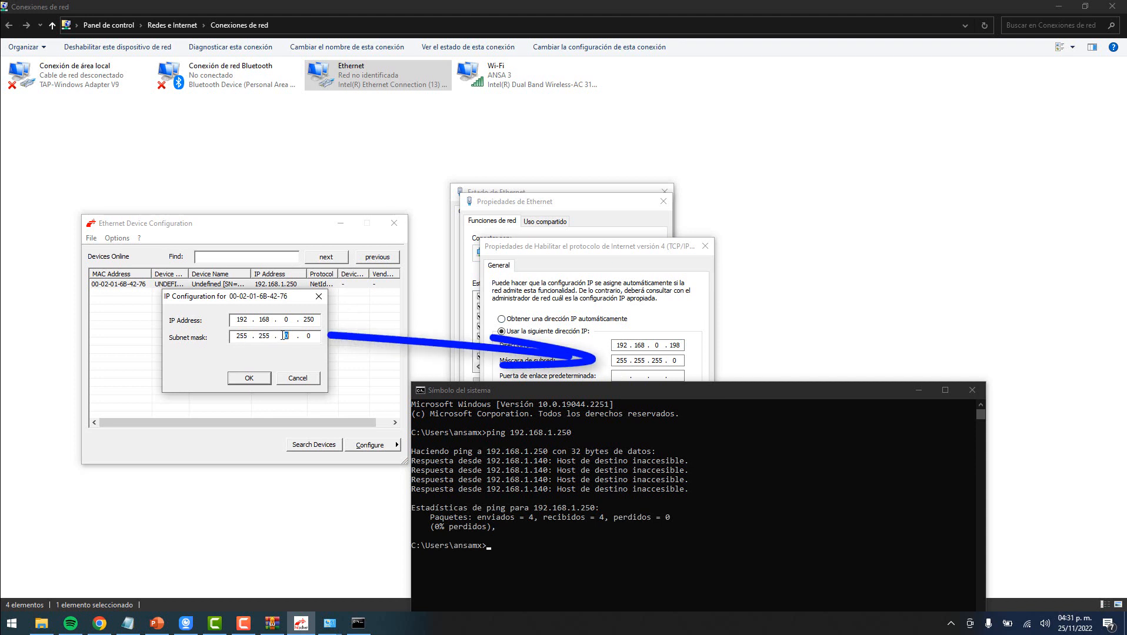
pyautogui.click(250, 379)
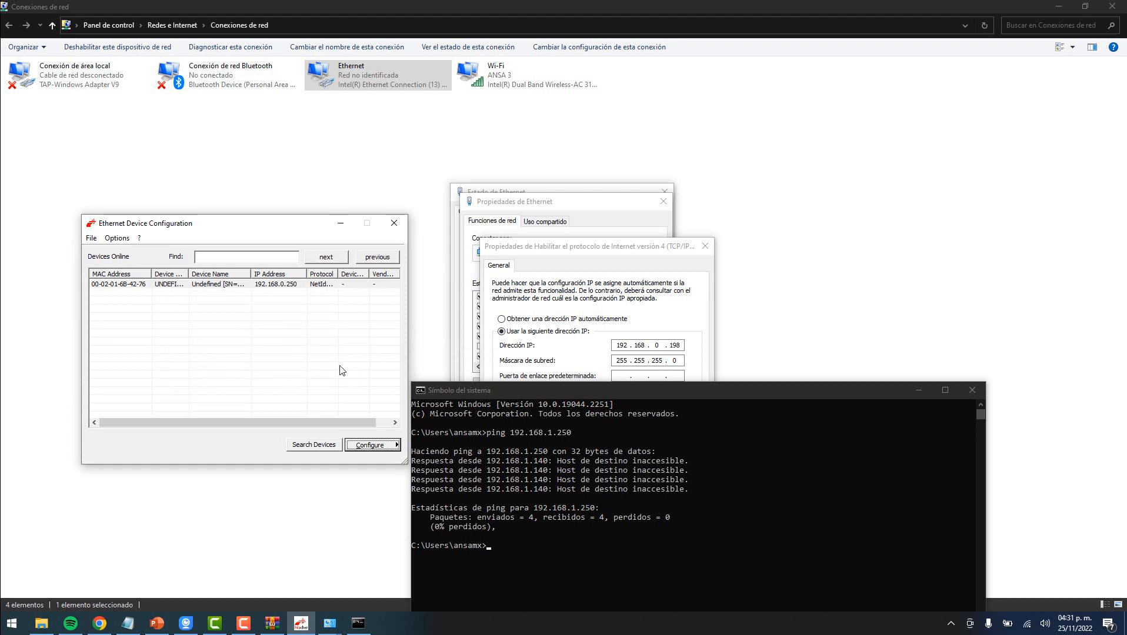
pyautogui.click(307, 446)
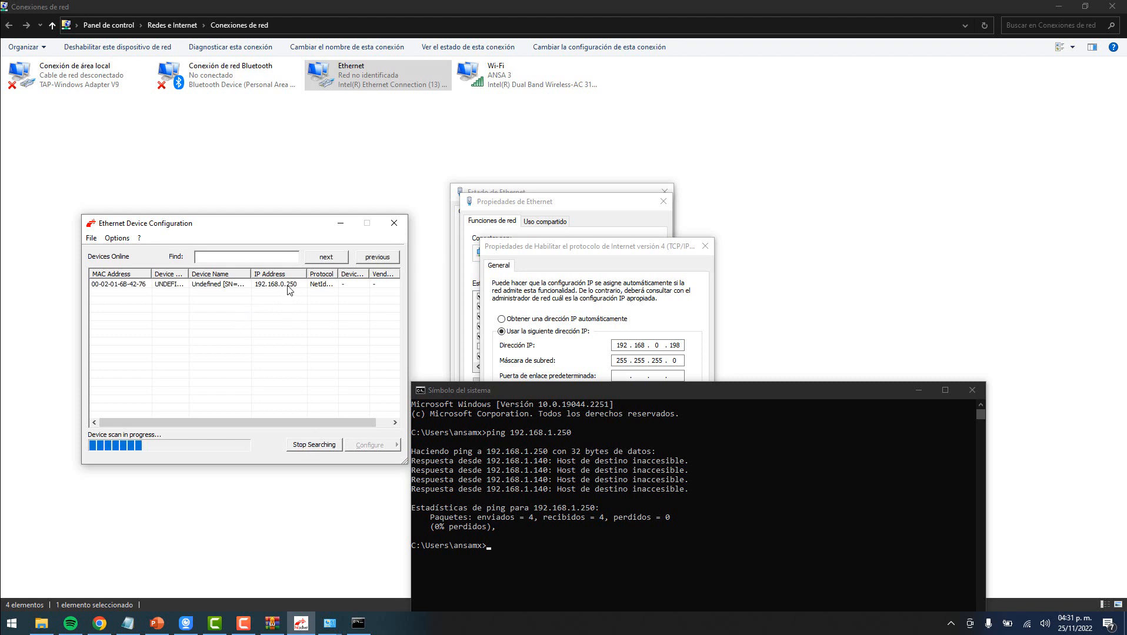
pyautogui.click(284, 286)
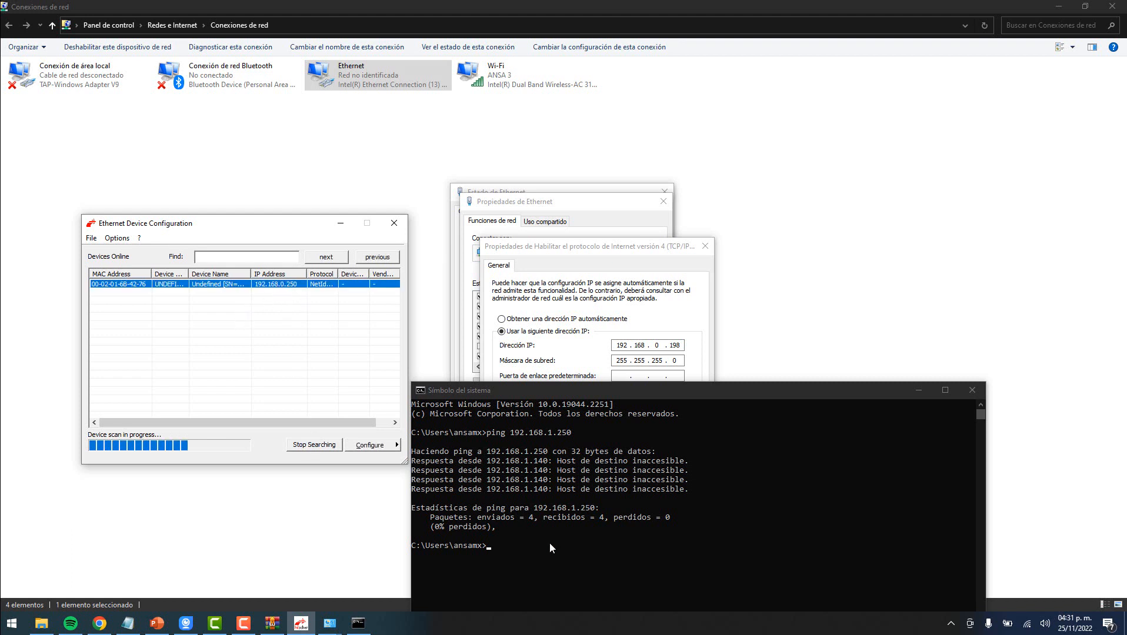
# Ping 192.168.0.250 from the Command Prompt, then minimize that window
pyautogui.click(518, 557)
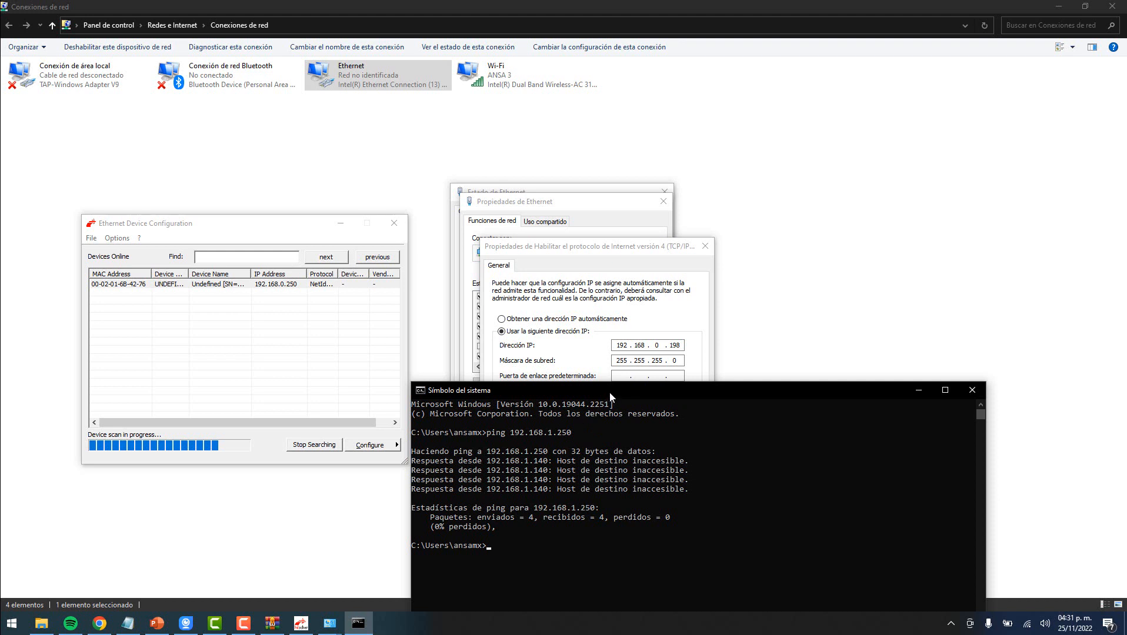
pyautogui.press('Up')
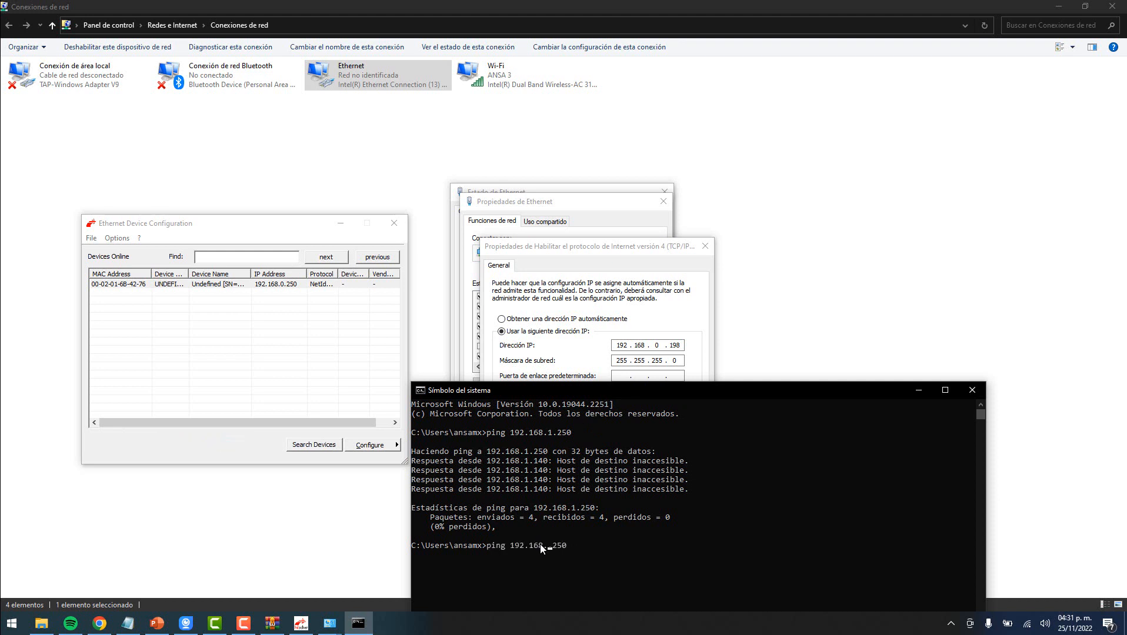
pyautogui.press('Return')
pyautogui.moveTo(743, 390); pyautogui.dragTo(744, 362)
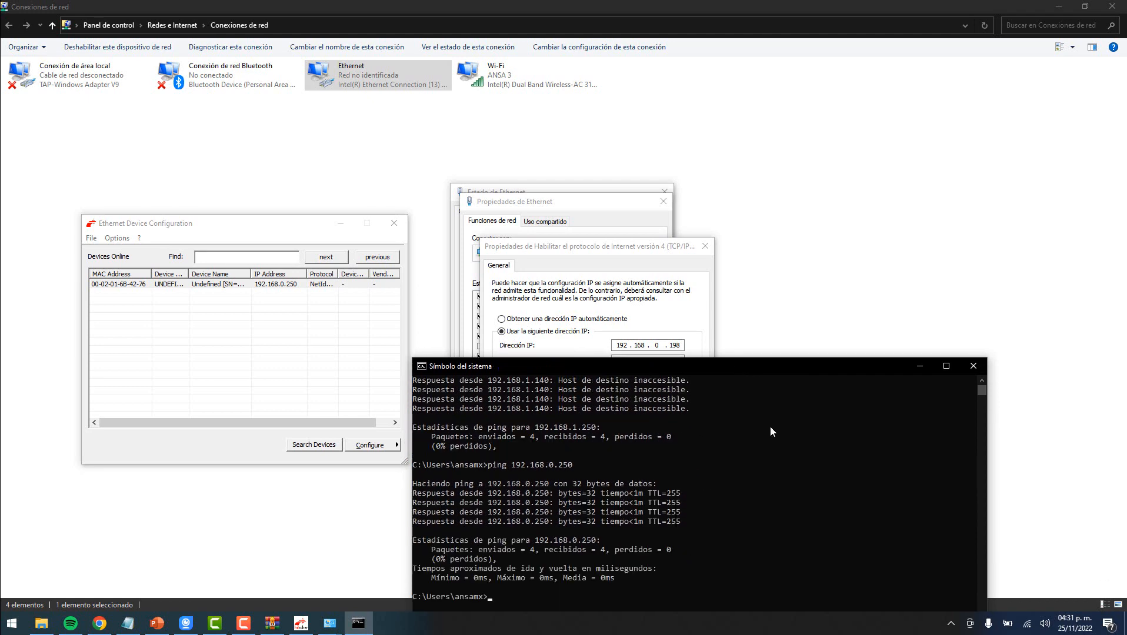
pyautogui.click(918, 366)
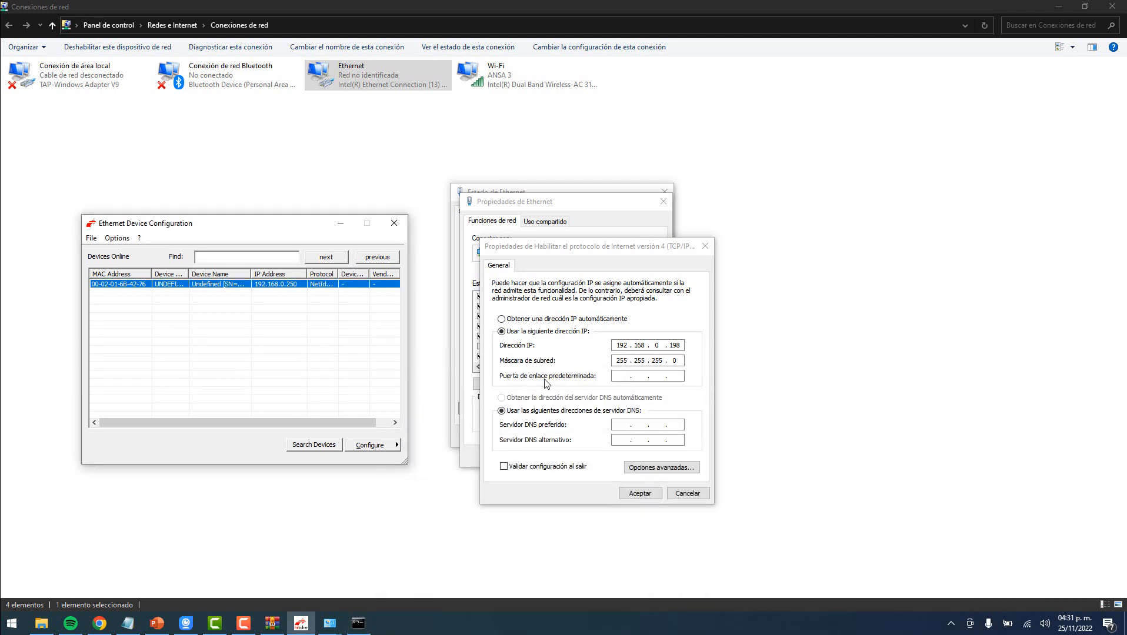
# Accept the TCP/IPv4 and Ethernet properties, and close the Ethernet status, Ethernet Device Configuration and Network Connections windows
pyautogui.click(640, 492)
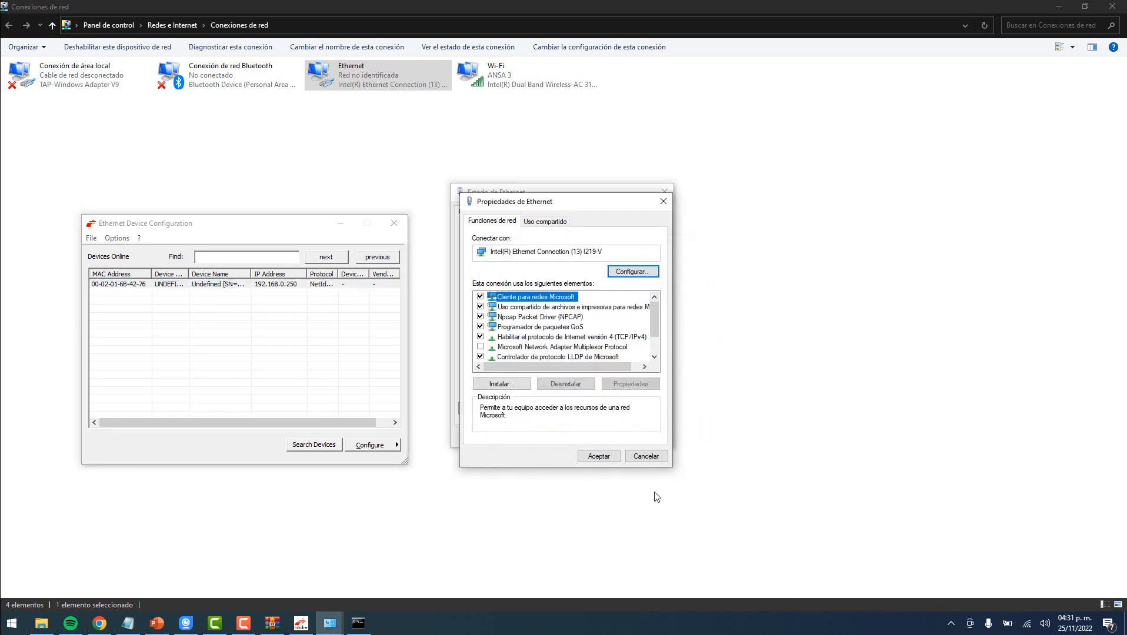
pyautogui.click(610, 459)
pyautogui.click(648, 438)
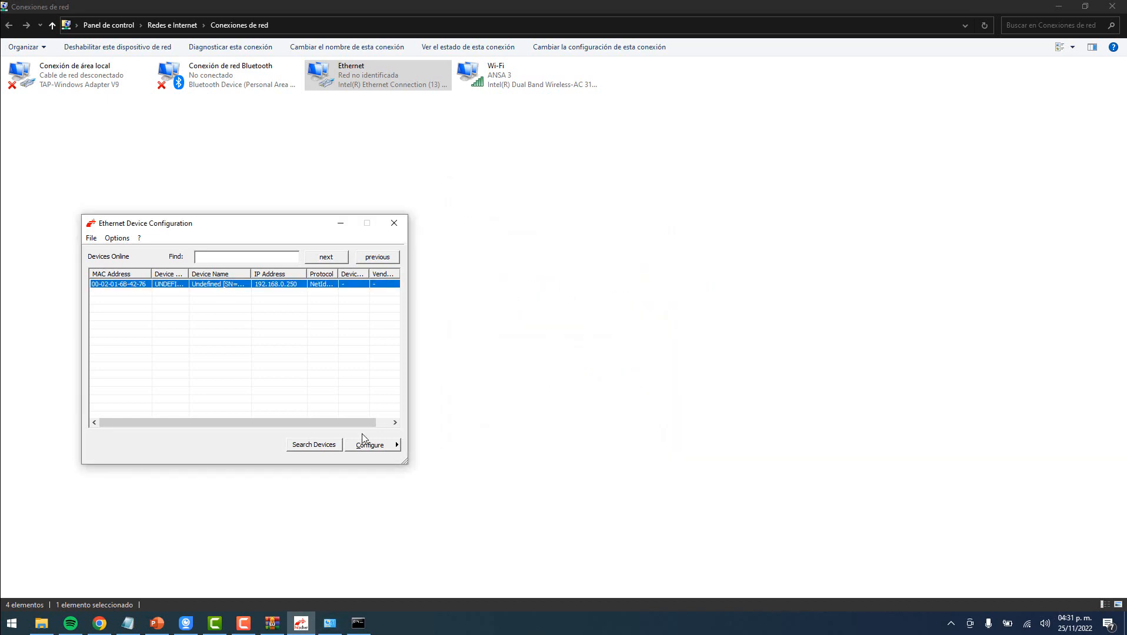
pyautogui.click(394, 223)
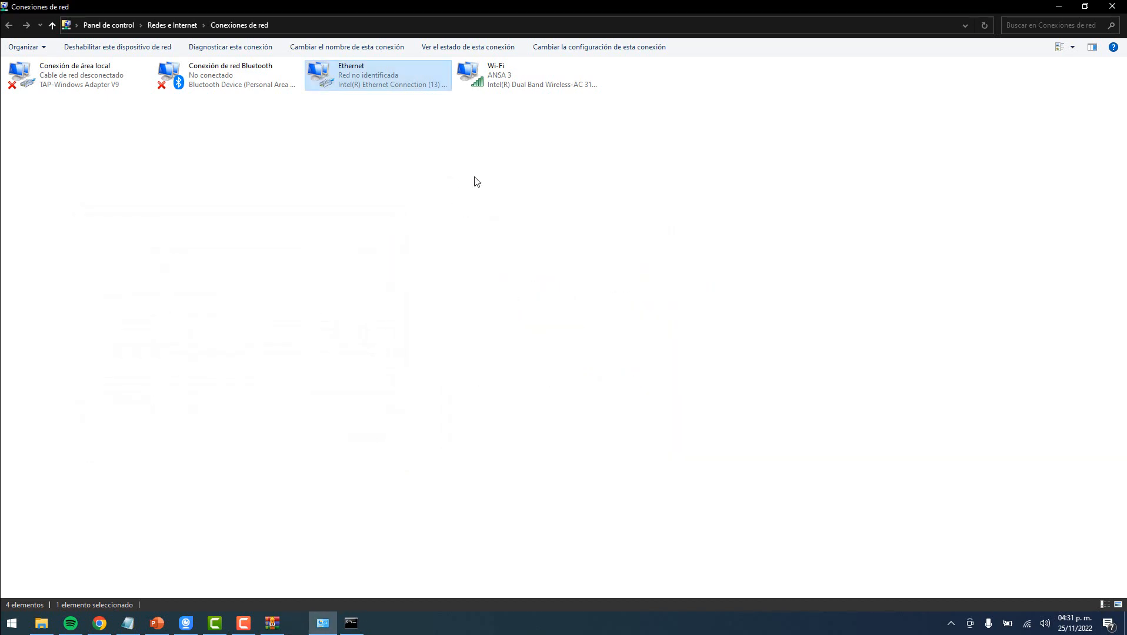
pyautogui.click(1111, 7)
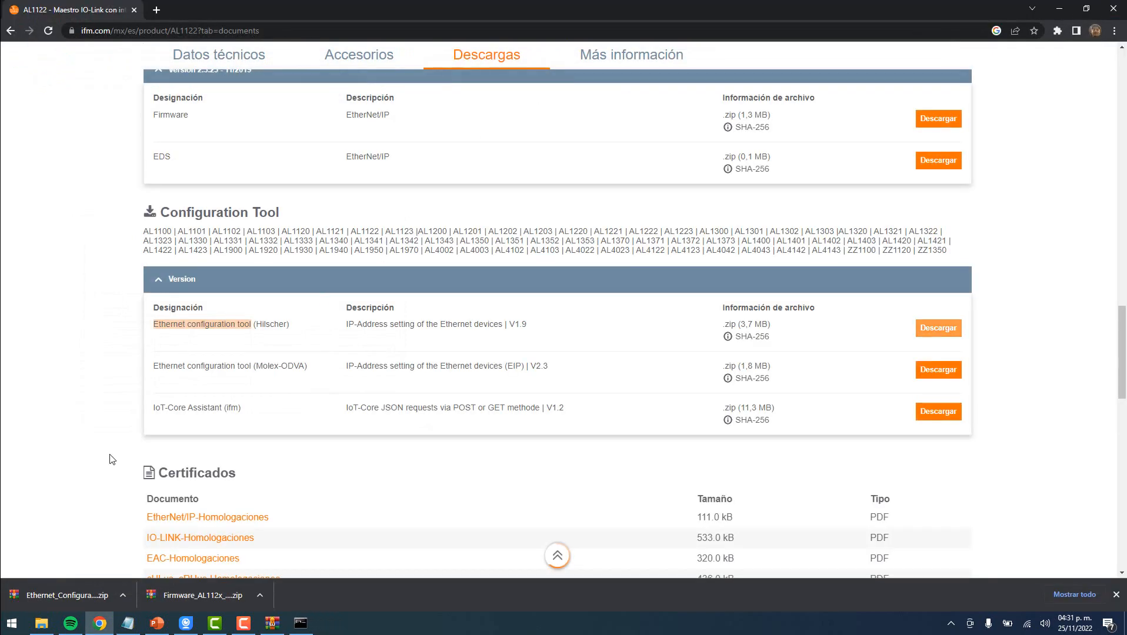
# Show the downloaded firmware zip in its folder, open Firmware_AL112x_AL122x_EIP_2-3-23.zip in WinRAR and enter its inner folder
pyautogui.click(261, 595)
pyautogui.click(282, 557)
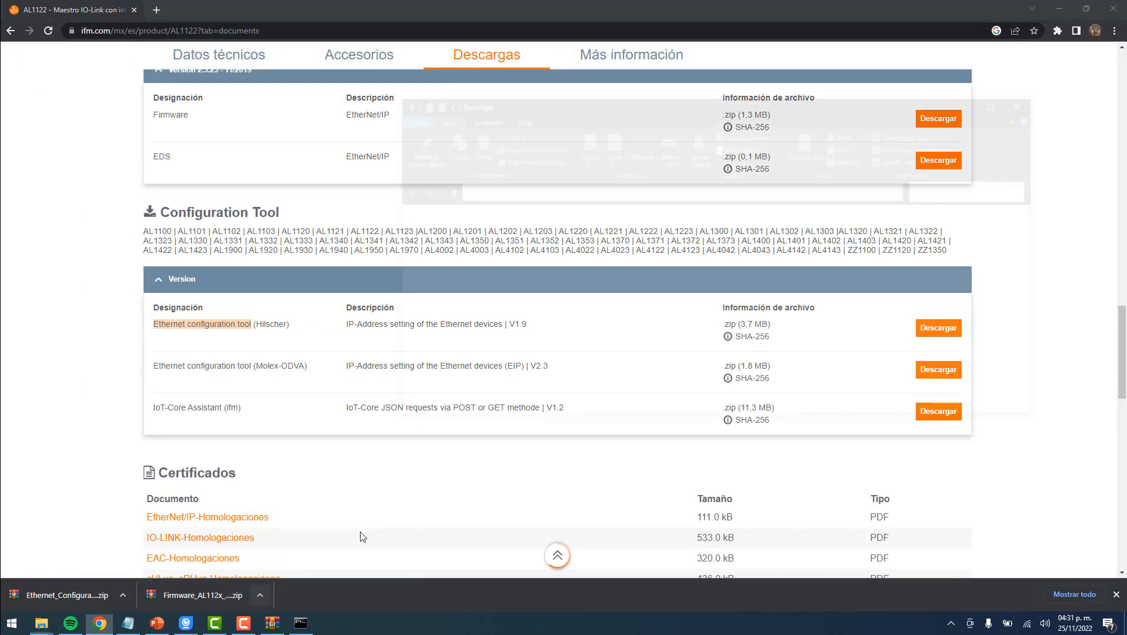
pyautogui.click(1005, 101)
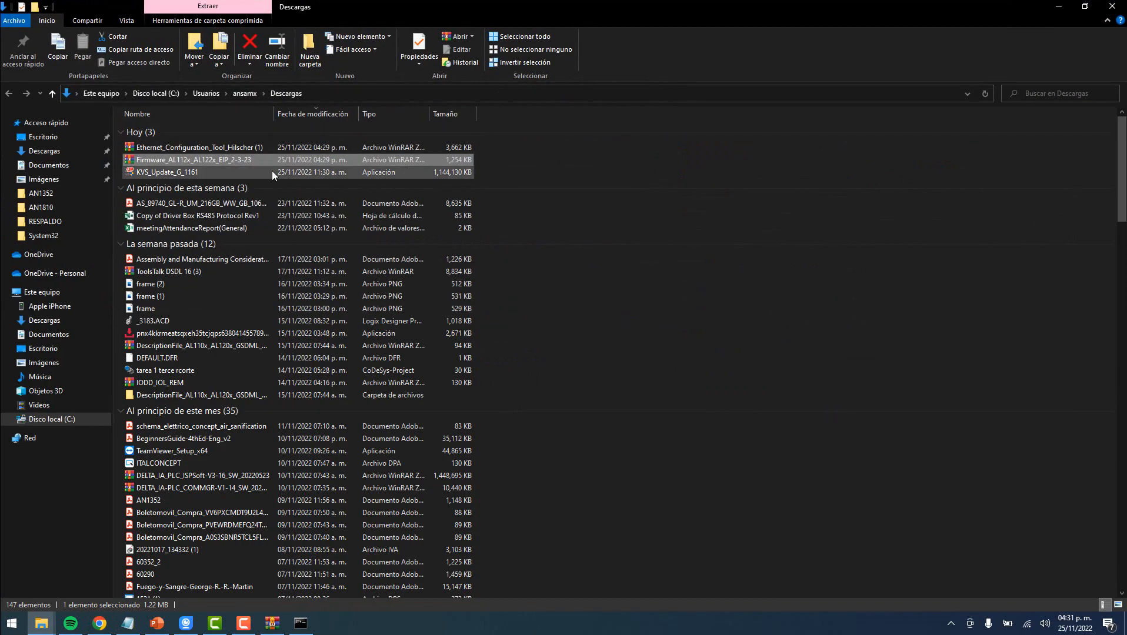
pyautogui.doubleClick(228, 160)
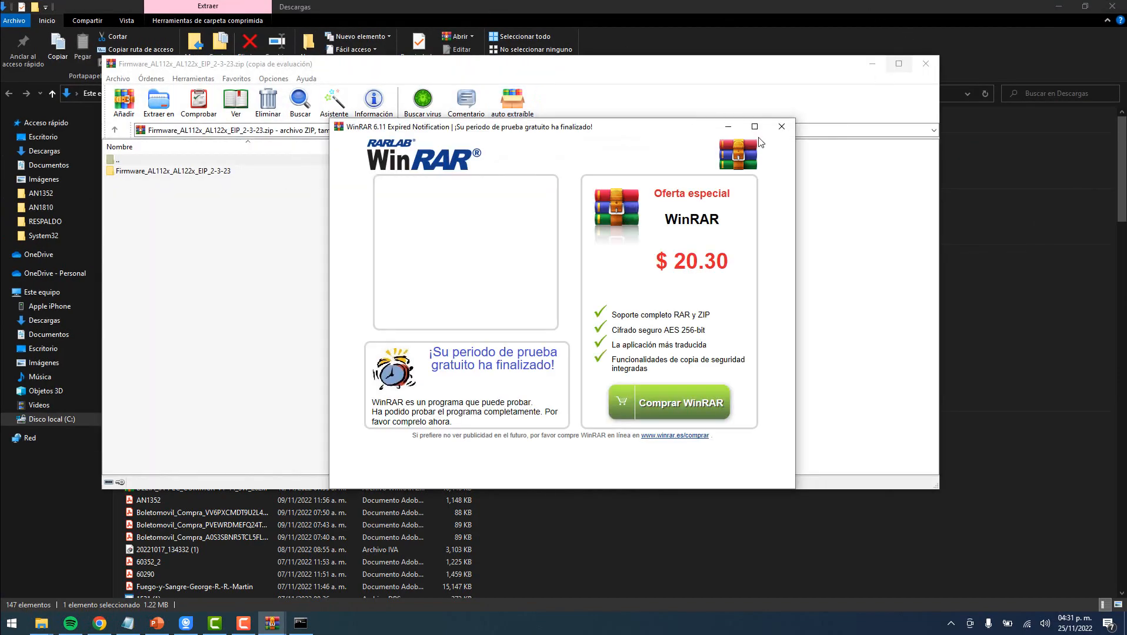
pyautogui.click(781, 126)
pyautogui.click(898, 64)
pyautogui.click(71, 112)
pyautogui.doubleClick(71, 113)
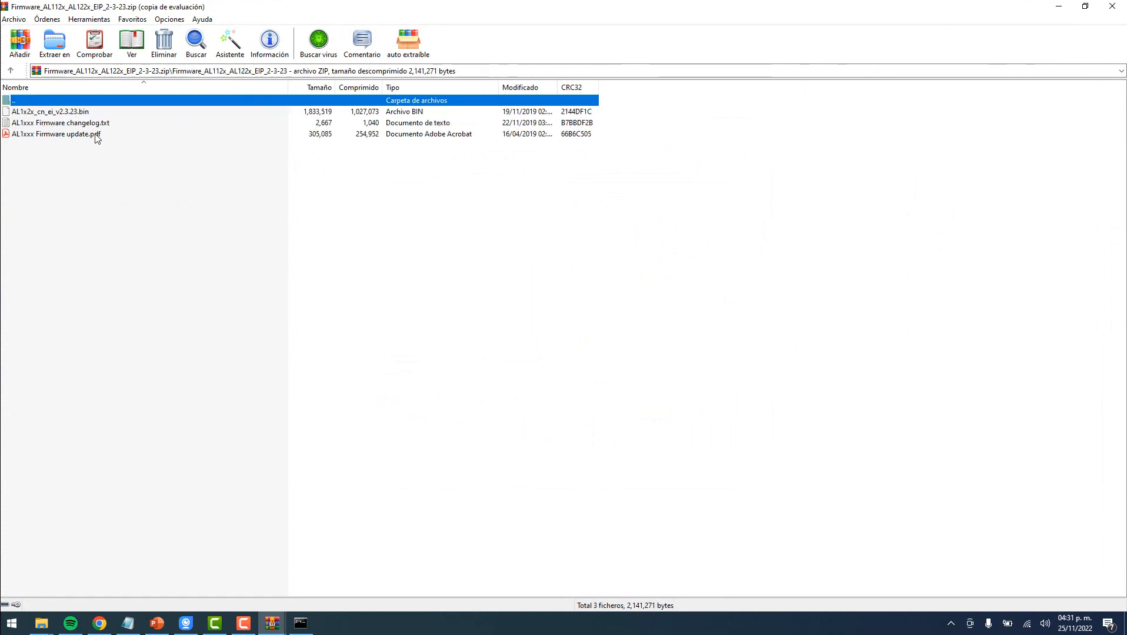
pyautogui.doubleClick(73, 135)
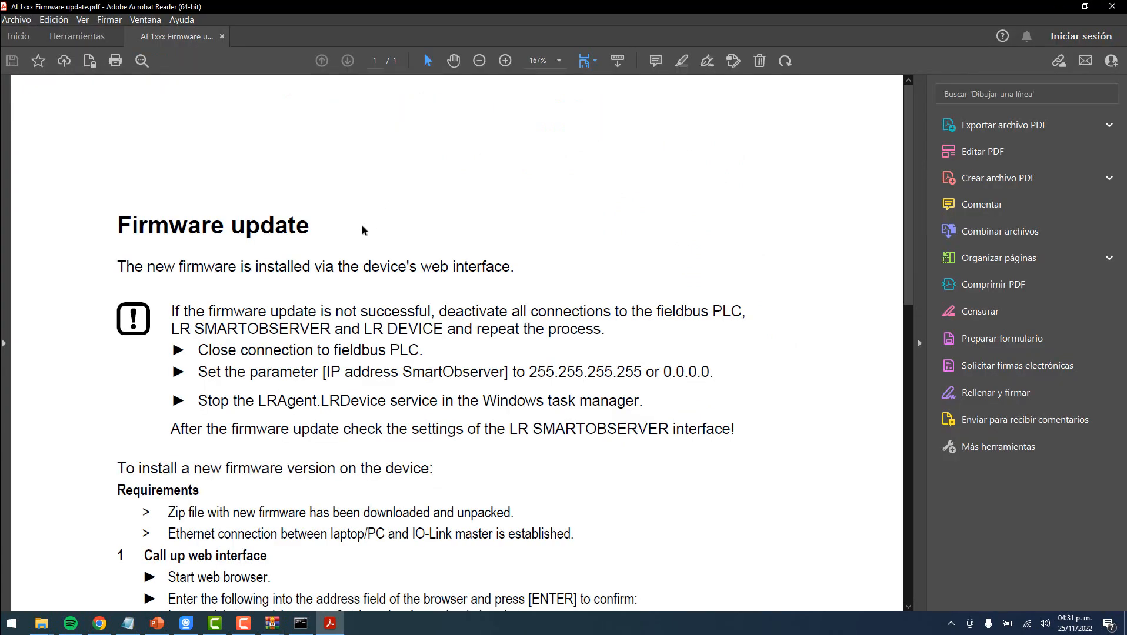
pyautogui.scroll(-5, 464, 344)
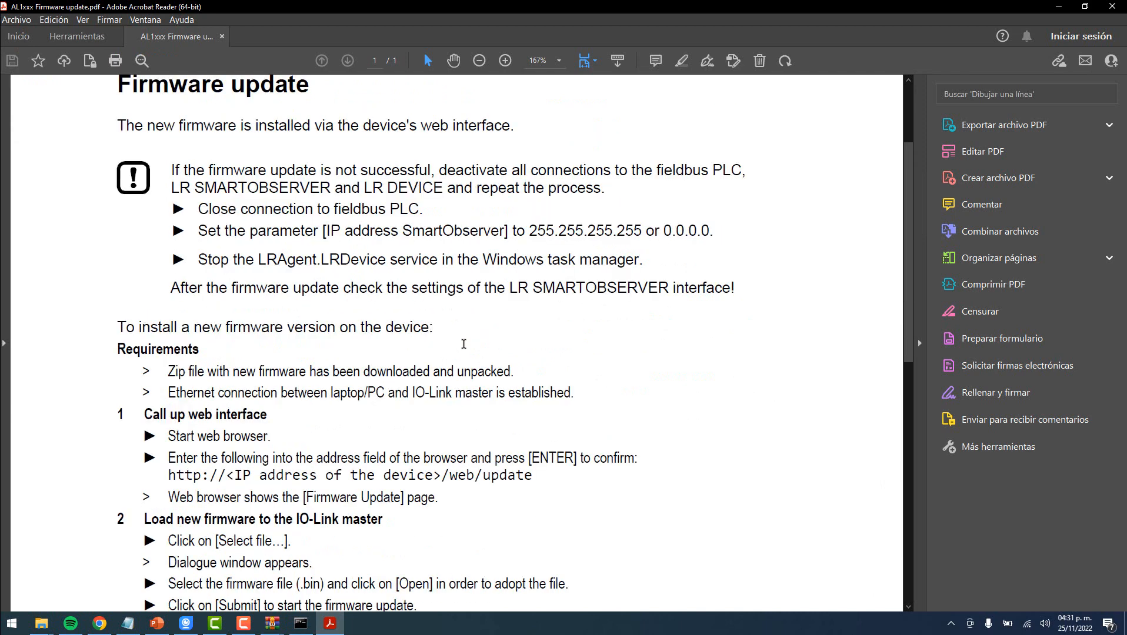
pyautogui.scroll(-6, 464, 344)
pyautogui.moveTo(175, 316); pyautogui.dragTo(535, 304)
pyautogui.rightClick(504, 303)
pyautogui.click(530, 317)
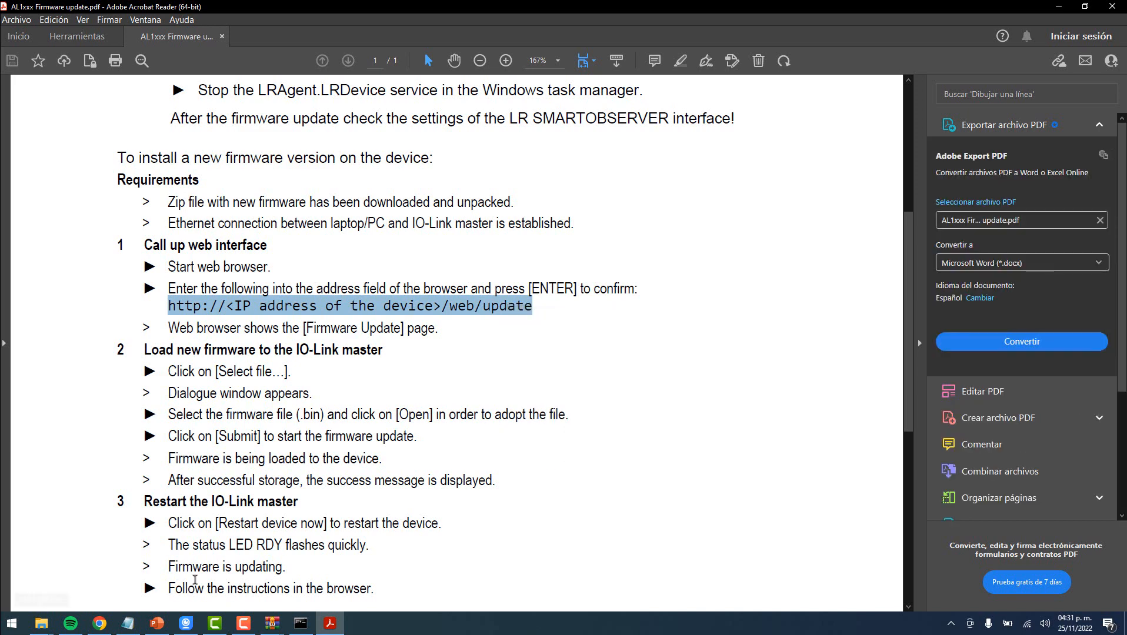
# Close the WinRAR window and extract the firmware zip into the folder Firmware_AL112x_AL122x_EIP_2-3-23 in Downloads
pyautogui.click(273, 624)
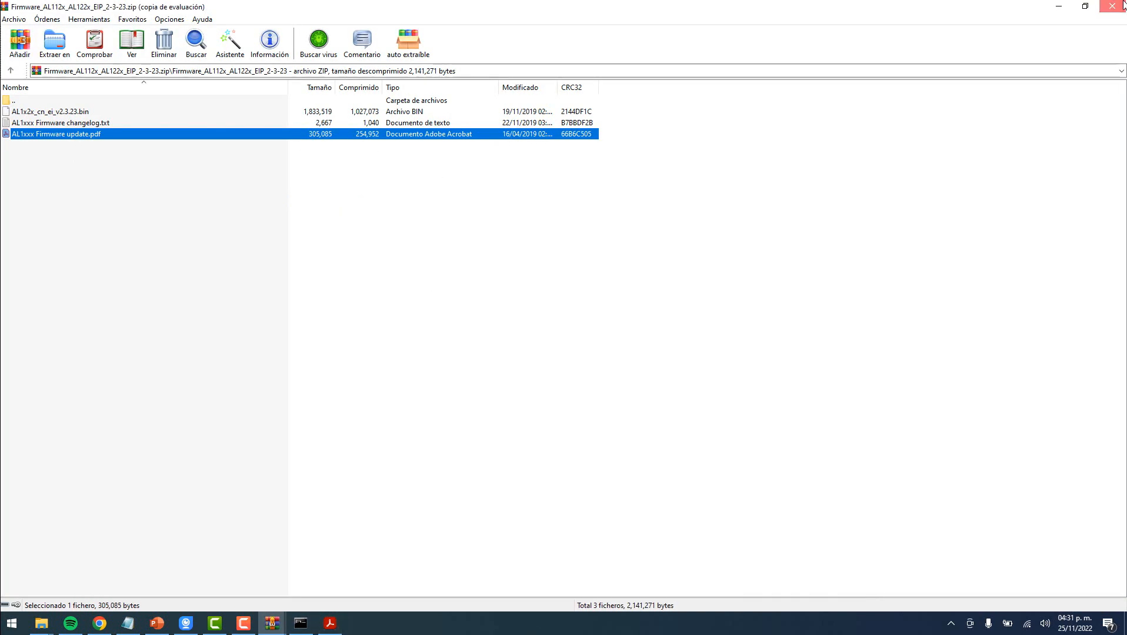
pyautogui.click(1122, 4)
pyautogui.rightClick(205, 161)
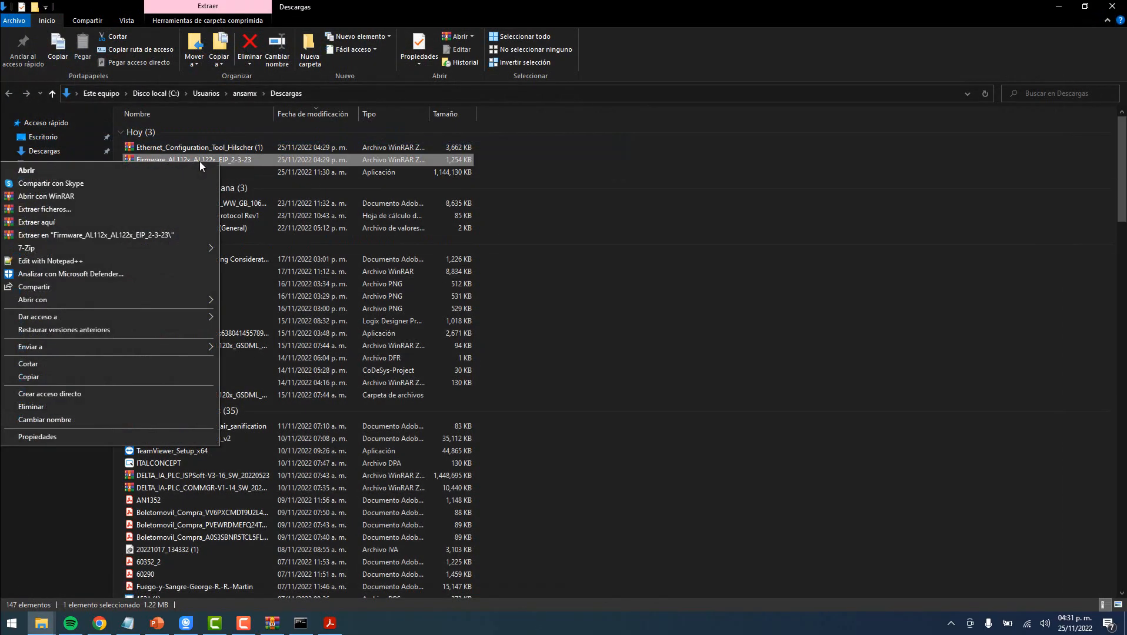
pyautogui.click(40, 235)
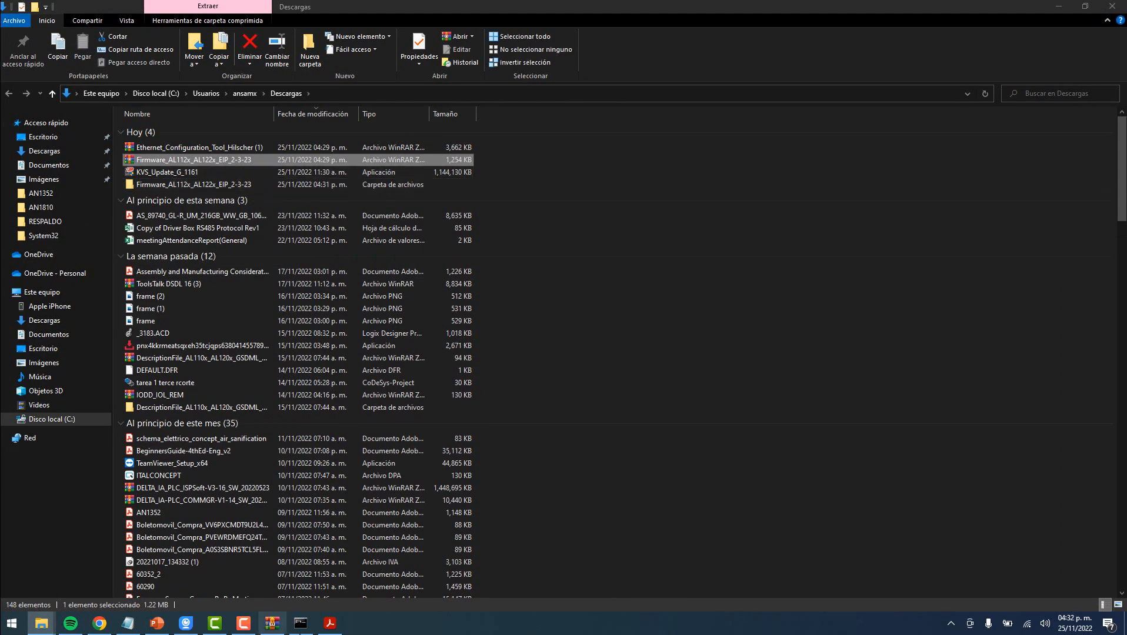
# Switch to Chrome and paste the copied web interface address into the empty new tab's address bar
pyautogui.click(100, 623)
pyautogui.click(155, 13)
pyautogui.rightClick(199, 32)
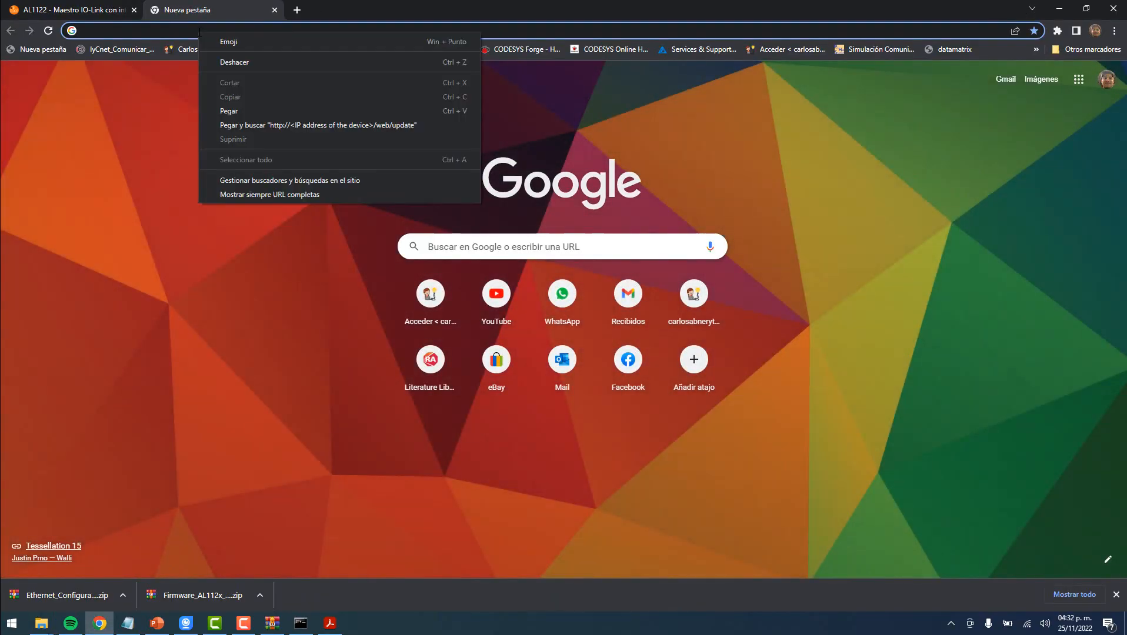
pyautogui.click(237, 111)
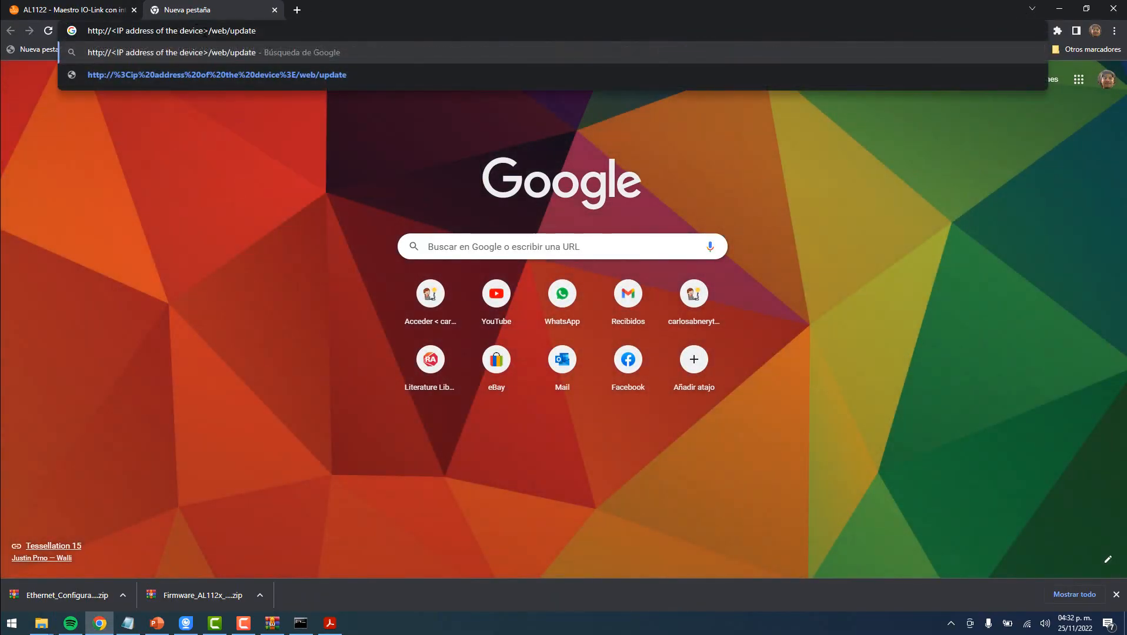
pyautogui.moveTo(210, 30); pyautogui.dragTo(122, 31)
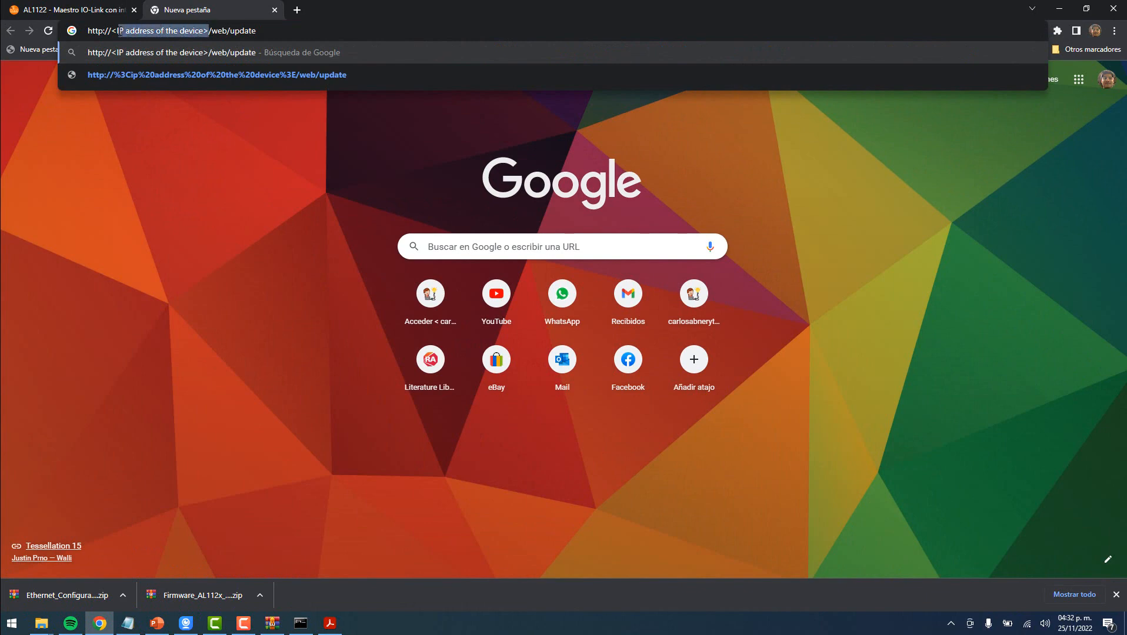
pyautogui.write('192')
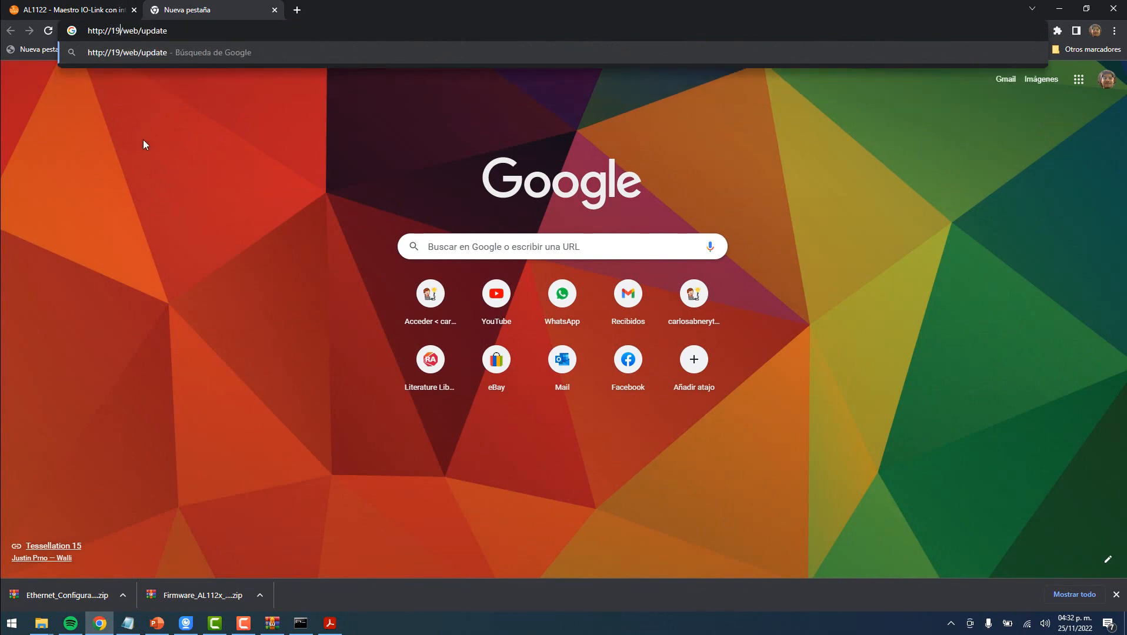
pyautogui.write('.168.')
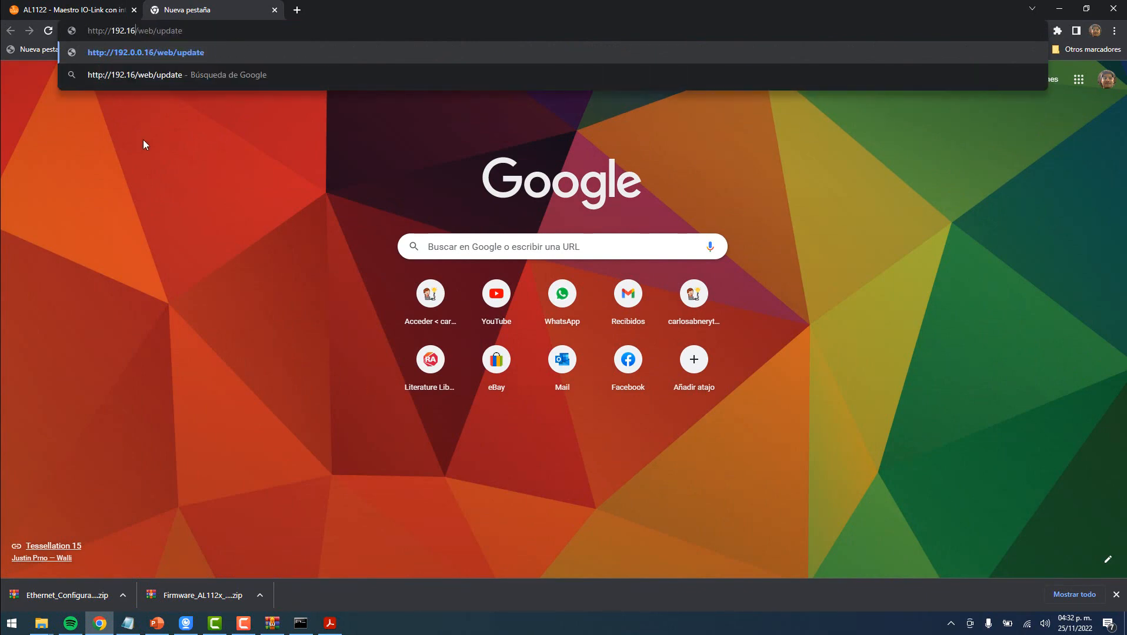
pyautogui.write('0')
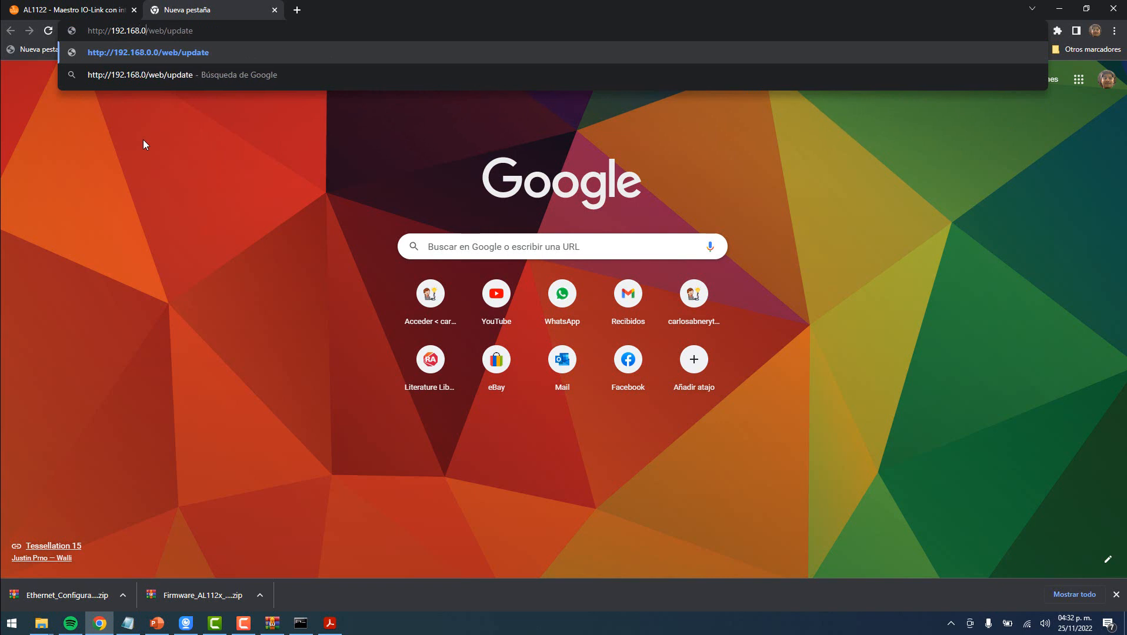
pyautogui.write('.')
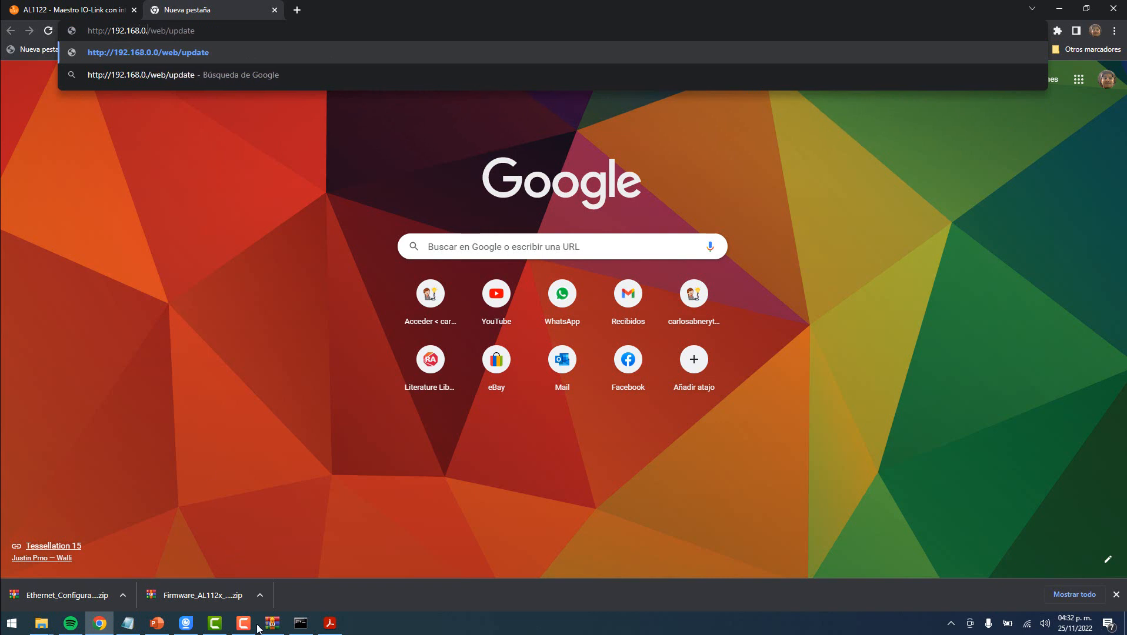
pyautogui.click(301, 625)
pyautogui.click(187, 31)
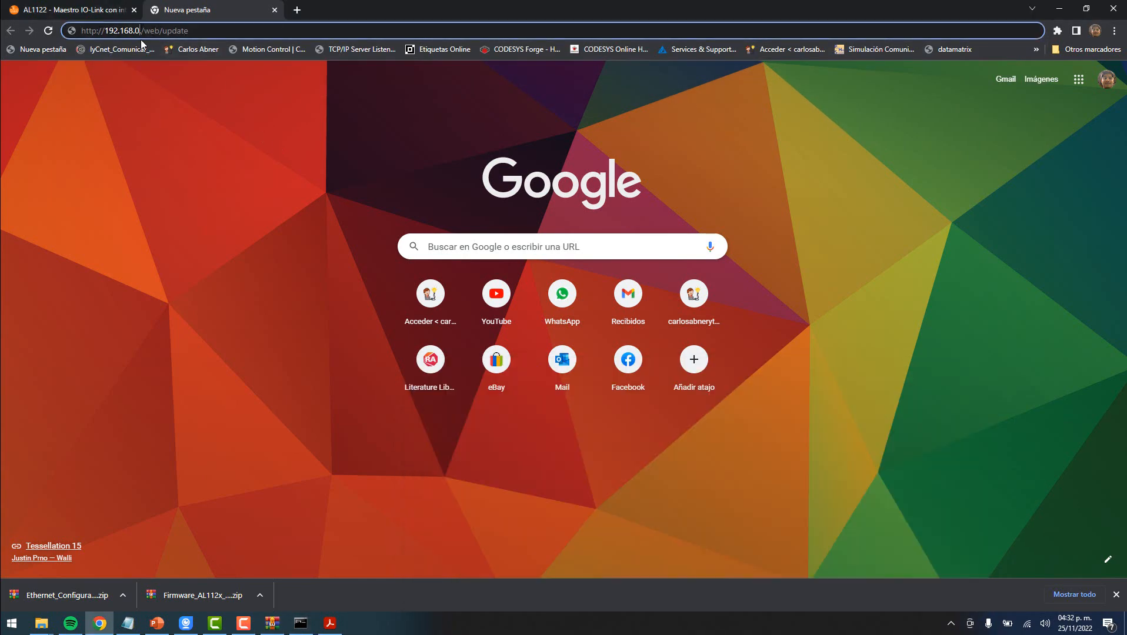
pyautogui.write('250')
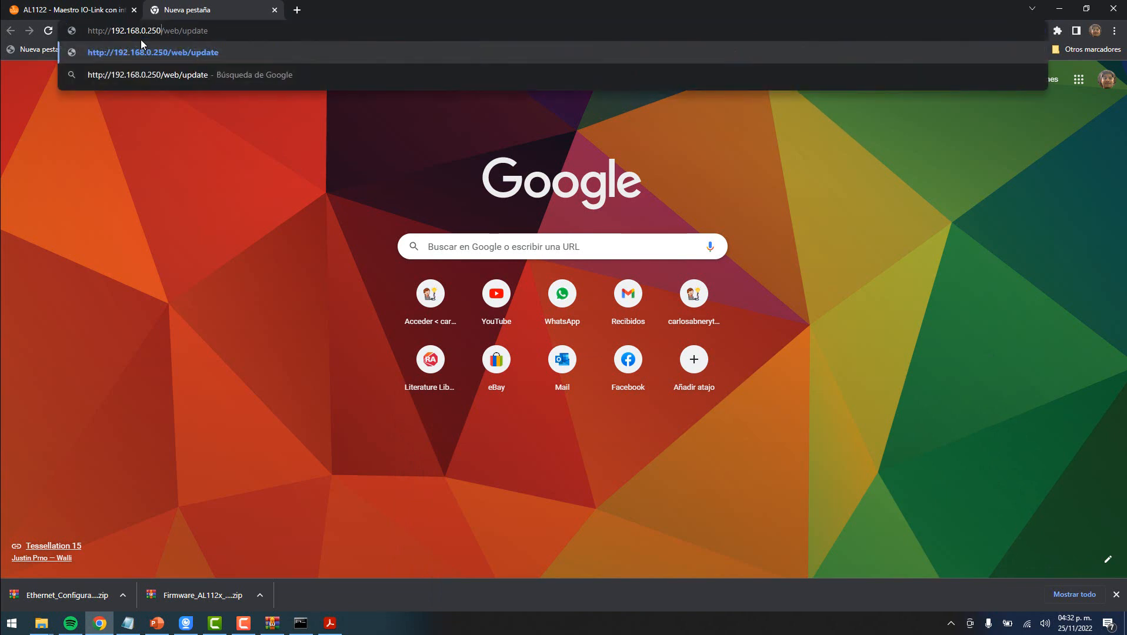
pyautogui.press('Return')
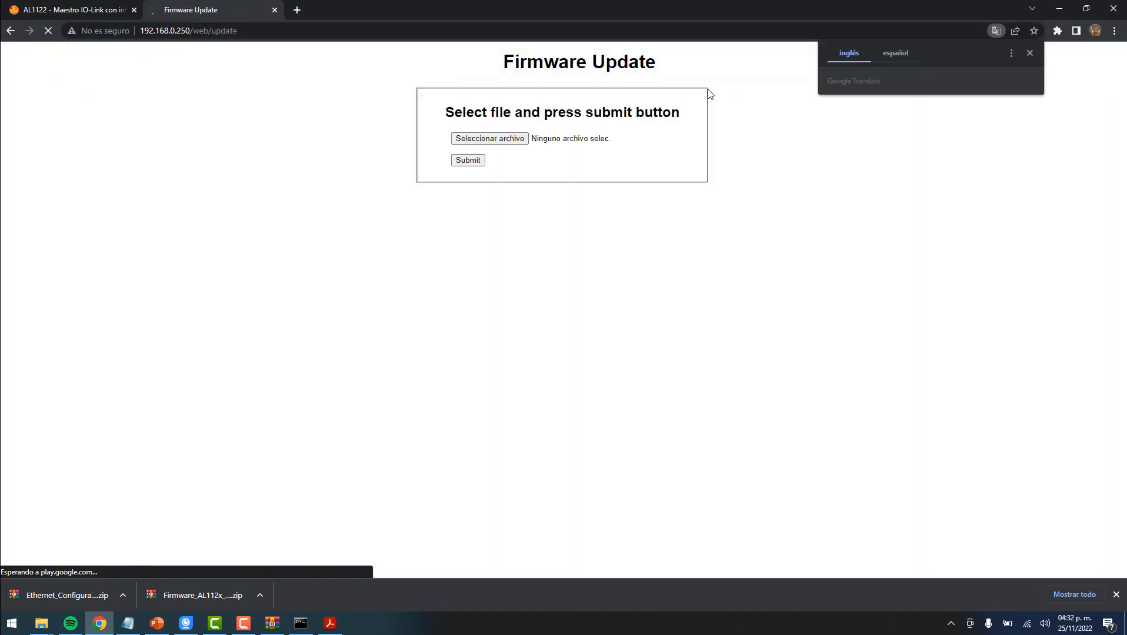
pyautogui.click(1031, 52)
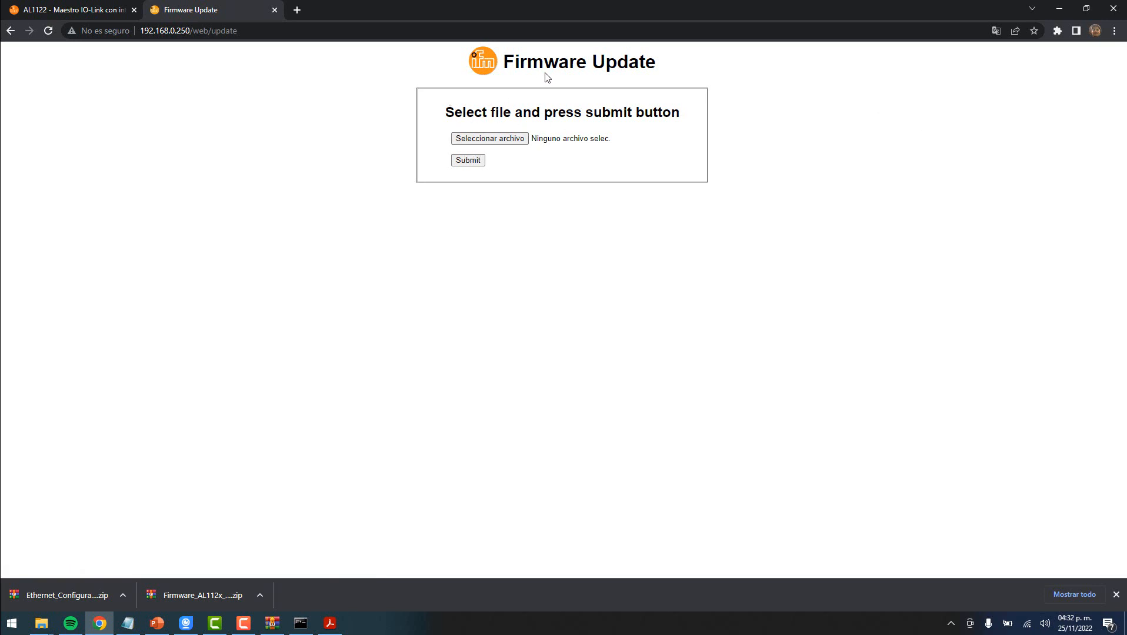
# Choose AL1x2x_cn_ei_v2.3.23.bin from the inner Firmware_AL112x_AL122x_EIP_2-3-23 folder in Downloads and submit it for the firmware update
pyautogui.moveTo(507, 63); pyautogui.dragTo(654, 58)
pyautogui.moveTo(447, 113); pyautogui.dragTo(683, 116)
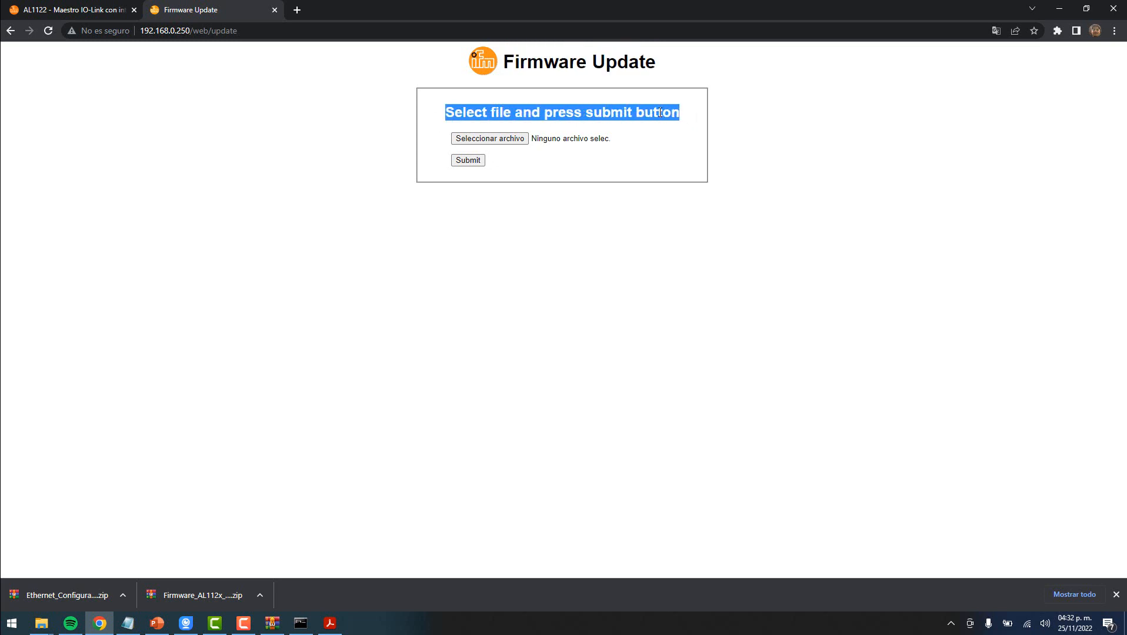
pyautogui.click(503, 142)
pyautogui.scroll(2, 211, 309)
pyautogui.click(197, 330)
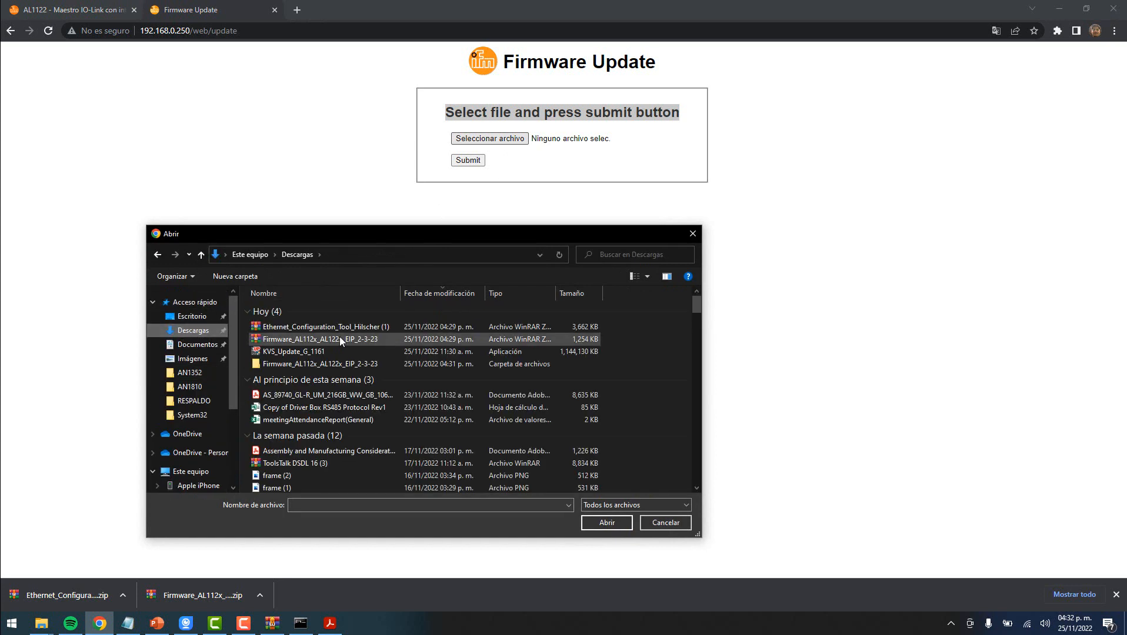
pyautogui.doubleClick(288, 364)
pyautogui.doubleClick(302, 311)
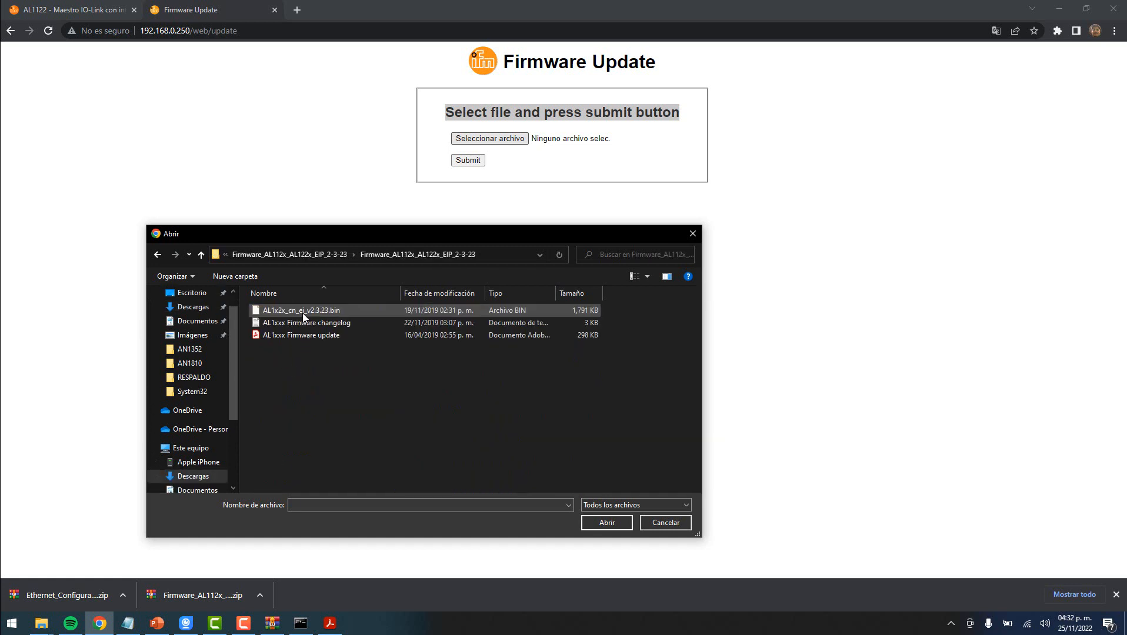
pyautogui.click(323, 312)
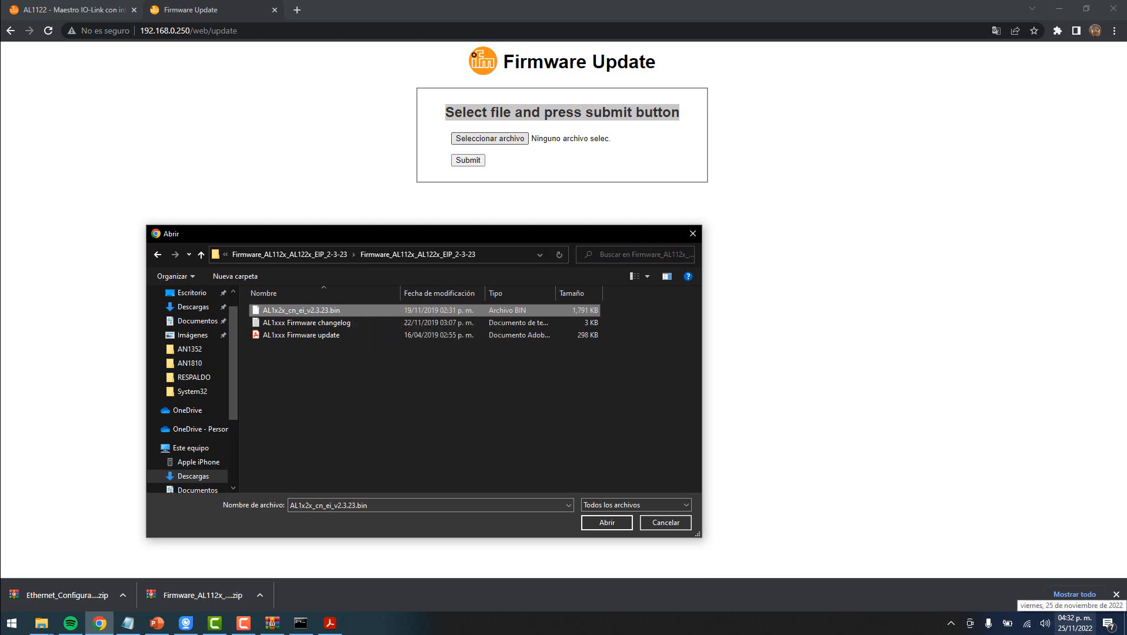
pyautogui.click(606, 522)
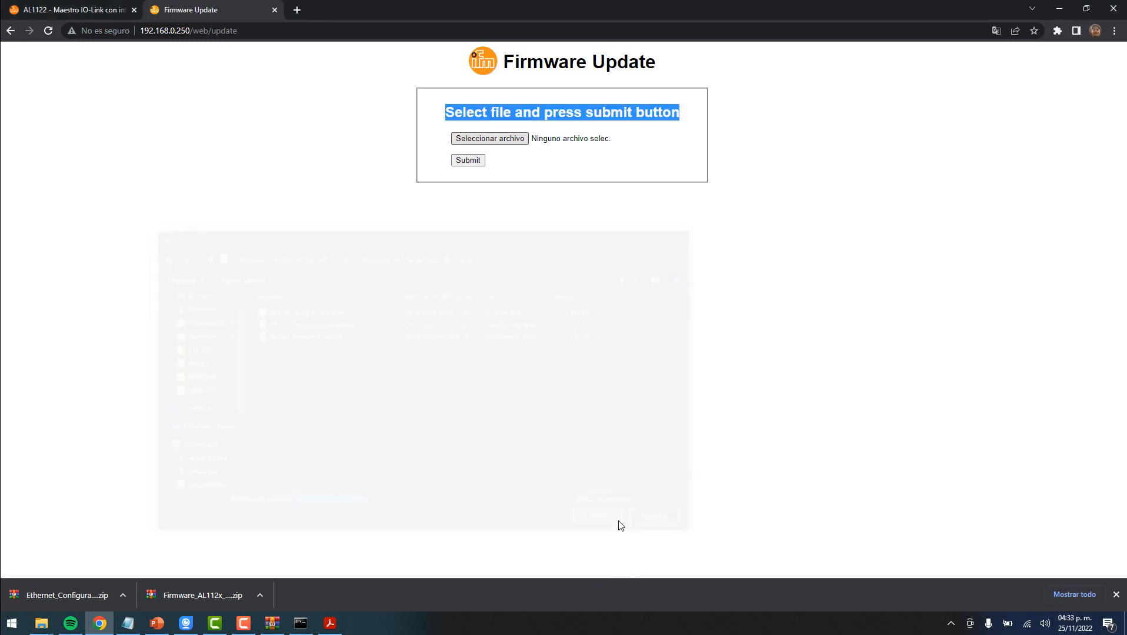
pyautogui.click(468, 161)
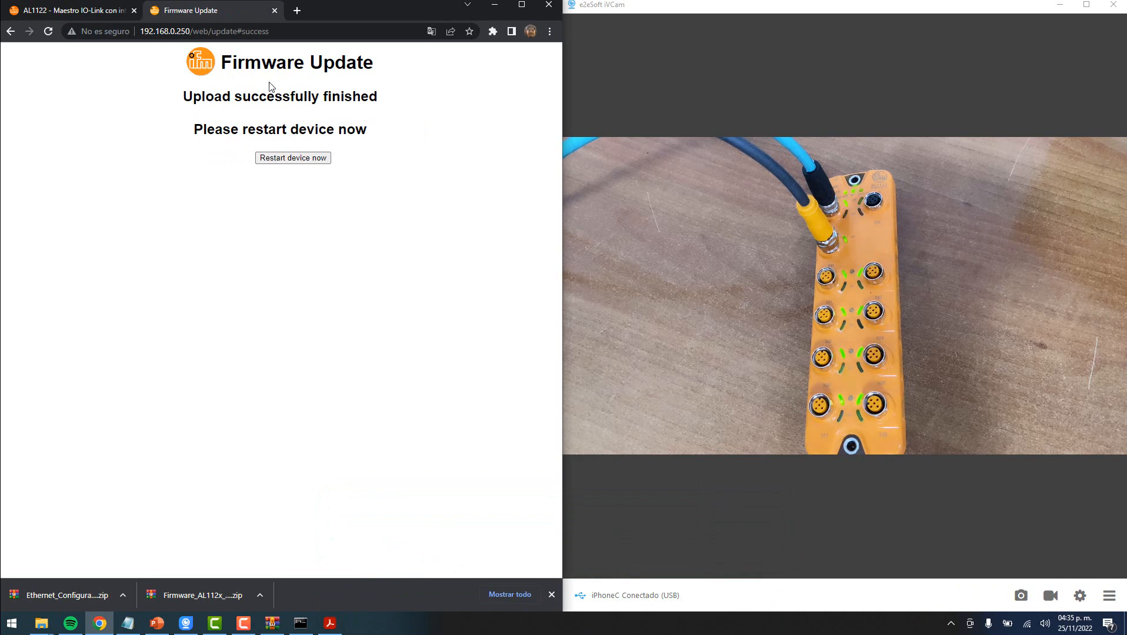
# Read the upload result on the Firmware Update page and restart the device to install the firmware
pyautogui.moveTo(223, 67); pyautogui.dragTo(376, 64)
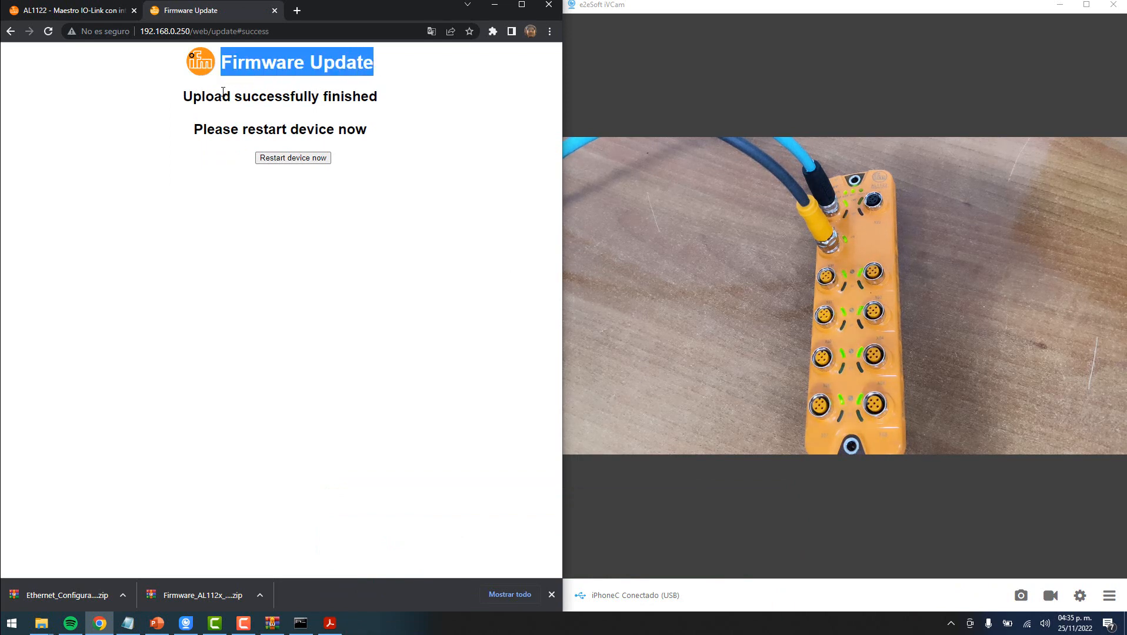
pyautogui.click(218, 98)
pyautogui.moveTo(183, 97); pyautogui.dragTo(382, 108)
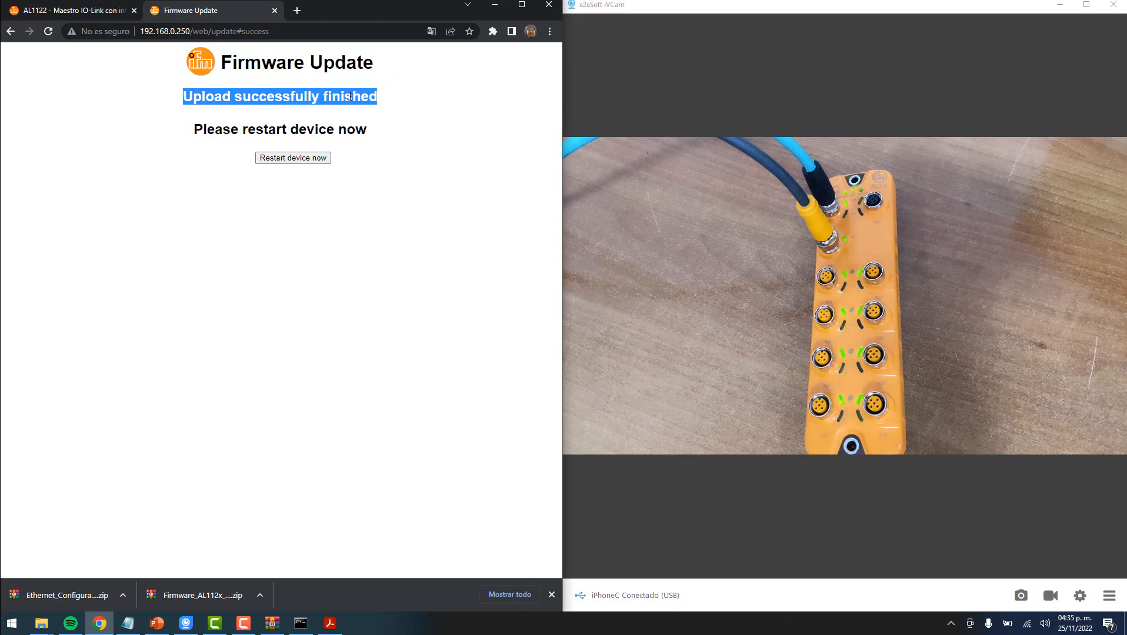
pyautogui.moveTo(194, 130); pyautogui.dragTo(371, 133)
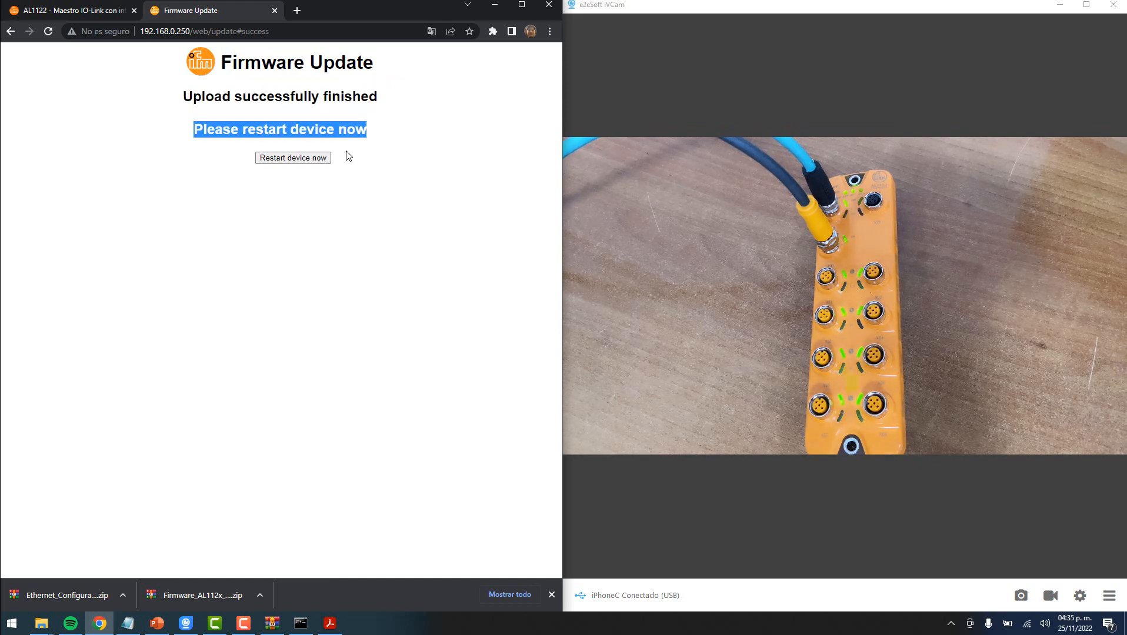
pyautogui.click(285, 159)
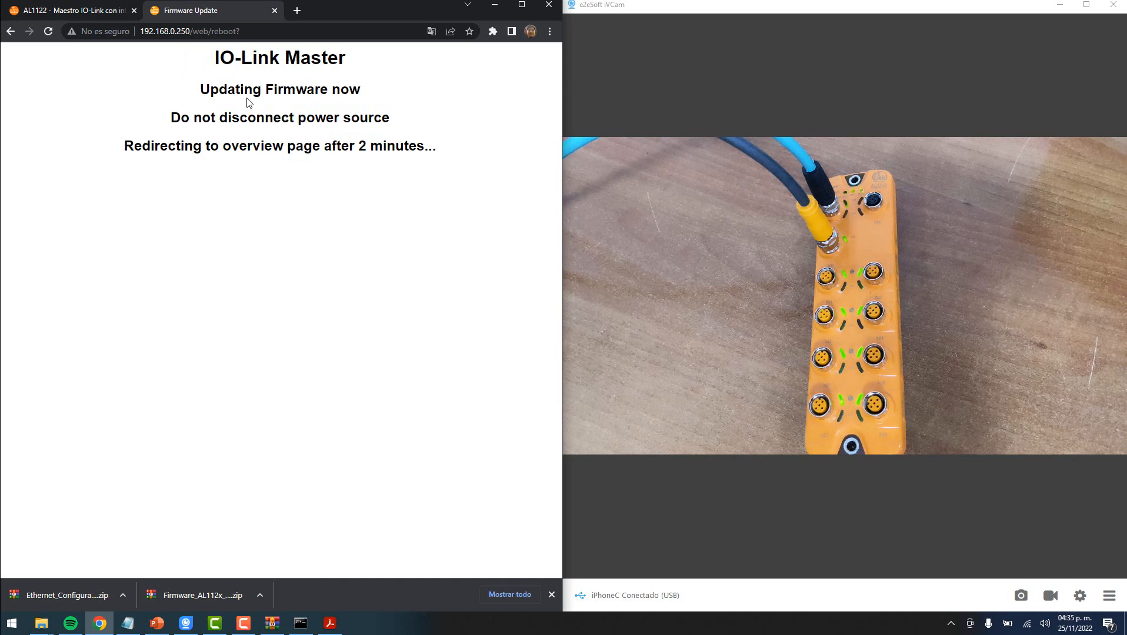
# Read the update notices, wait for the IO-Link Master overview page and check the firmware version in its Software table
pyautogui.moveTo(207, 92); pyautogui.dragTo(336, 94)
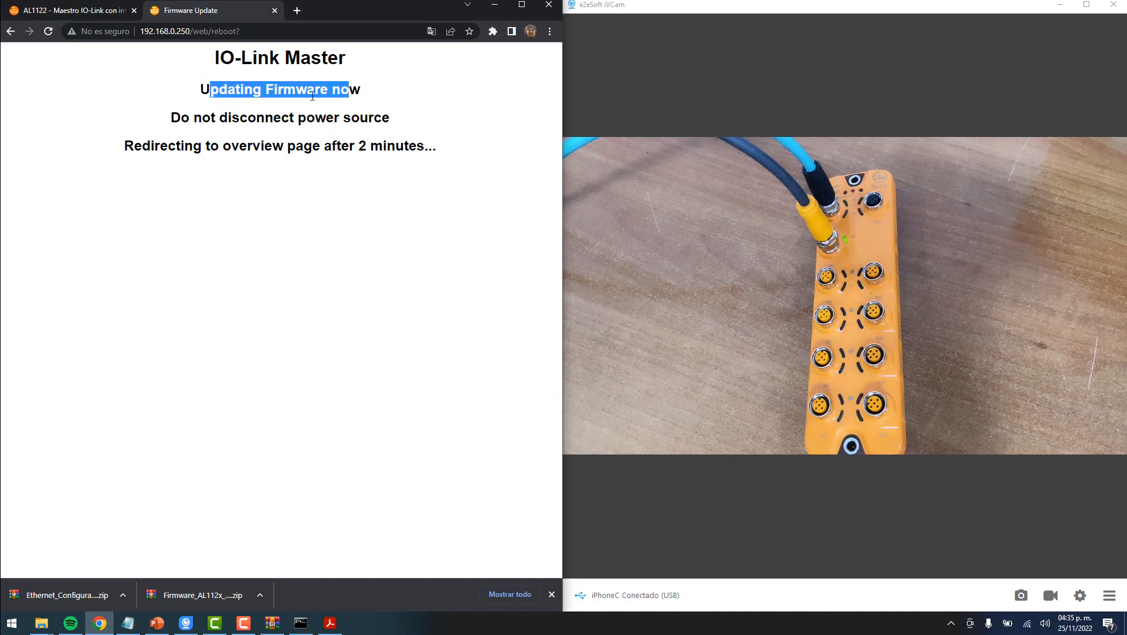
pyautogui.moveTo(175, 117); pyautogui.dragTo(389, 120)
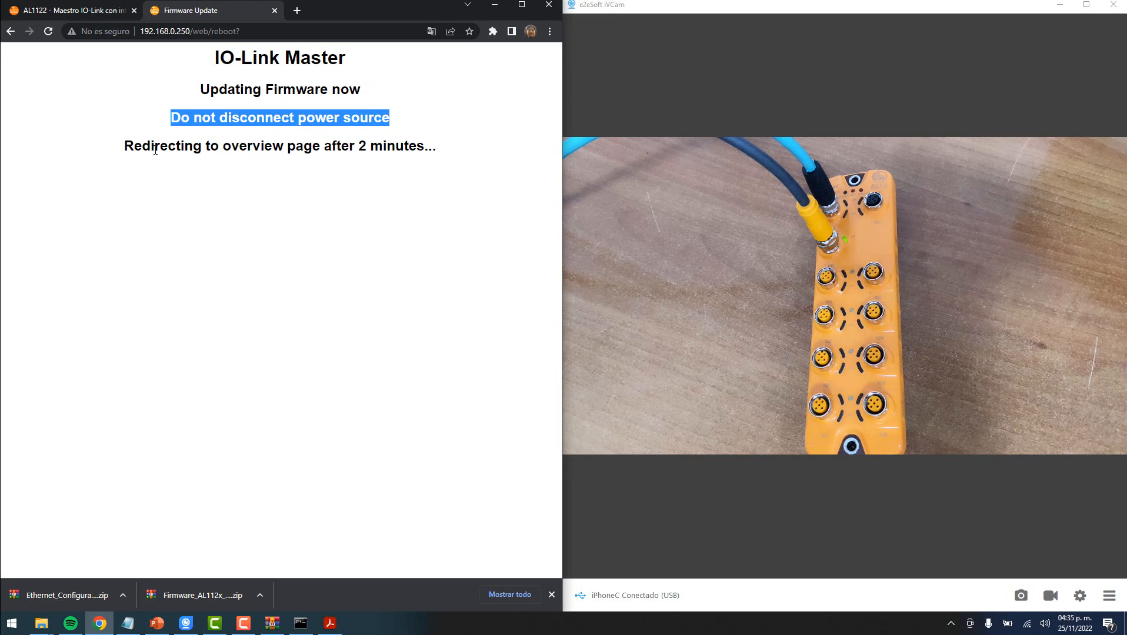
pyautogui.moveTo(126, 150); pyautogui.dragTo(430, 150)
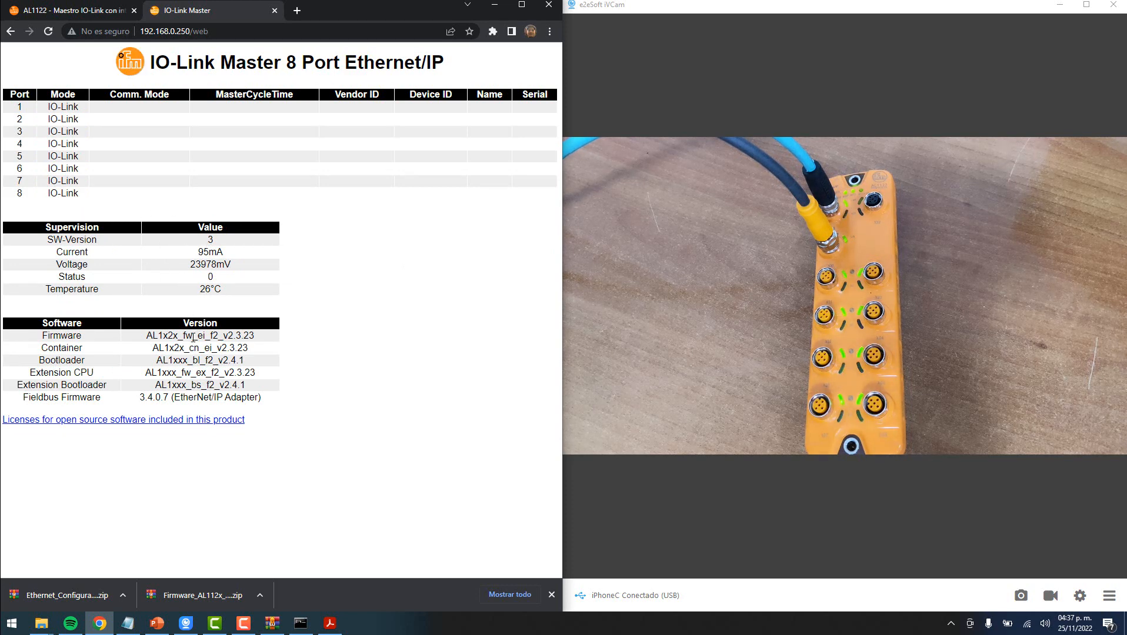
pyautogui.moveTo(139, 343); pyautogui.dragTo(255, 343)
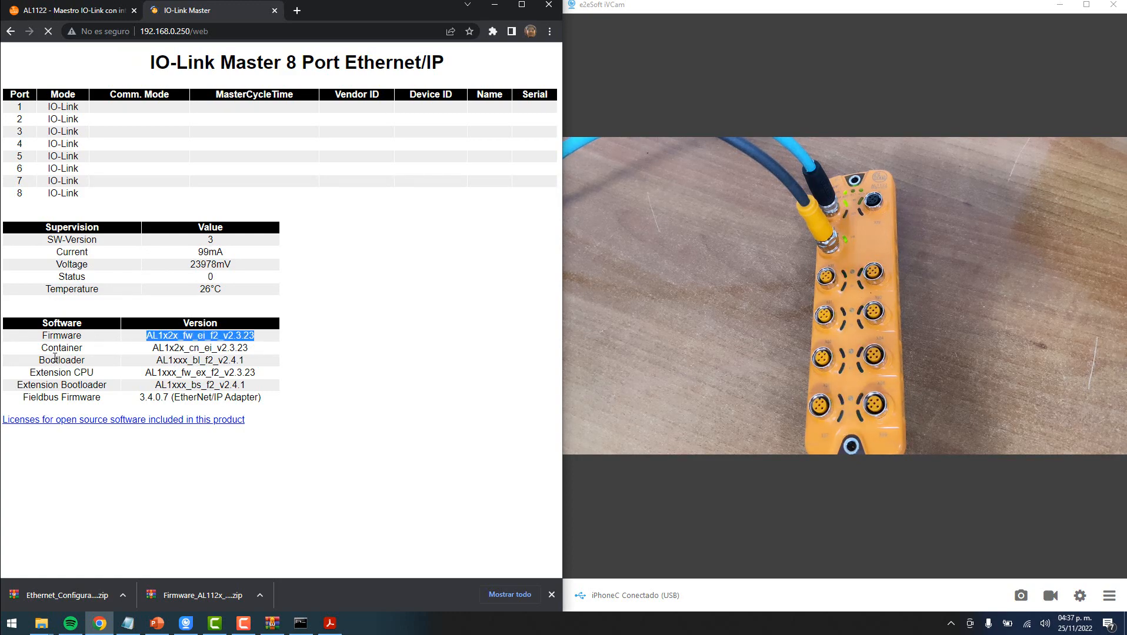